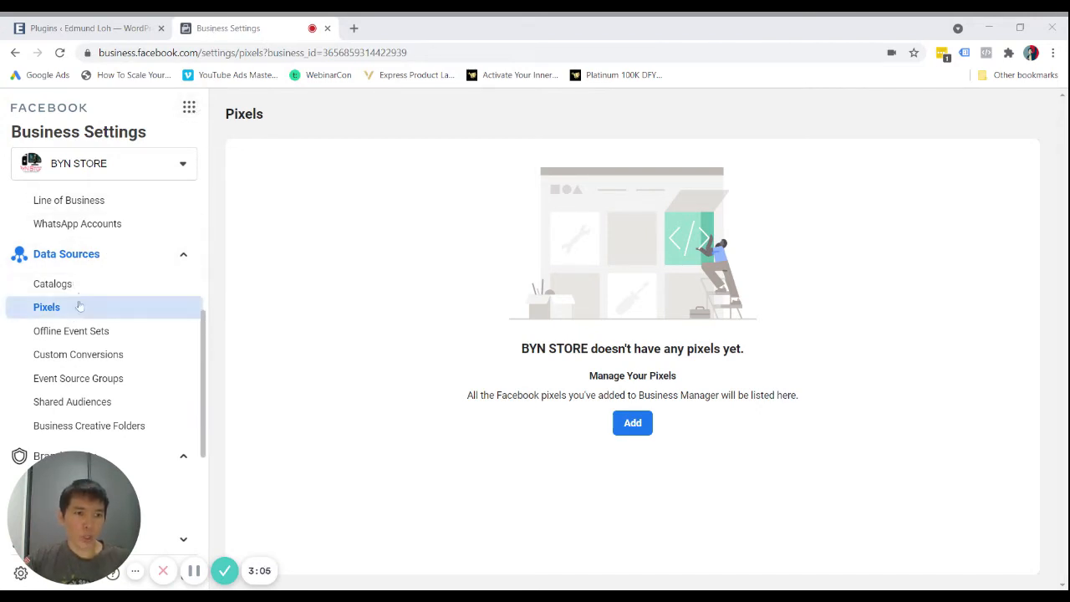
- Add the website's domain name to the business's domains under Brand Safety
scroll(79, 318, down, 2)
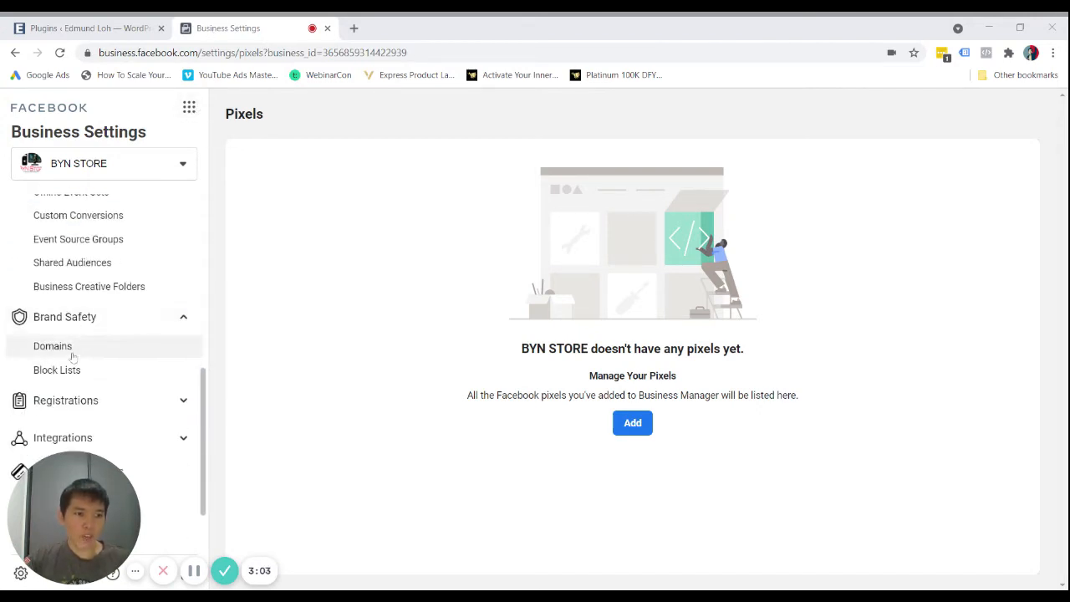
click(73, 355)
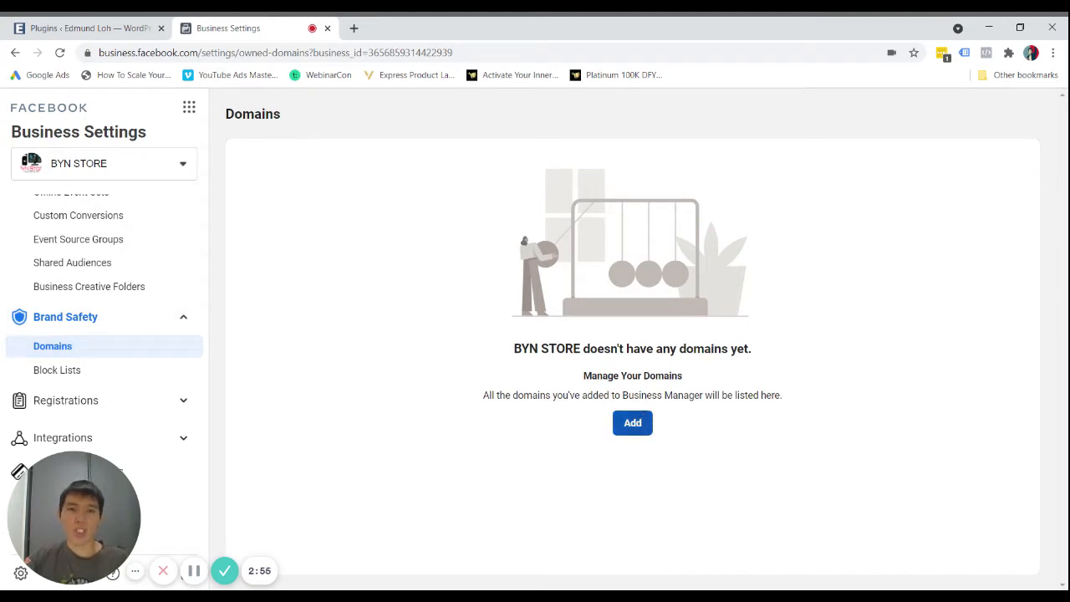
click(634, 422)
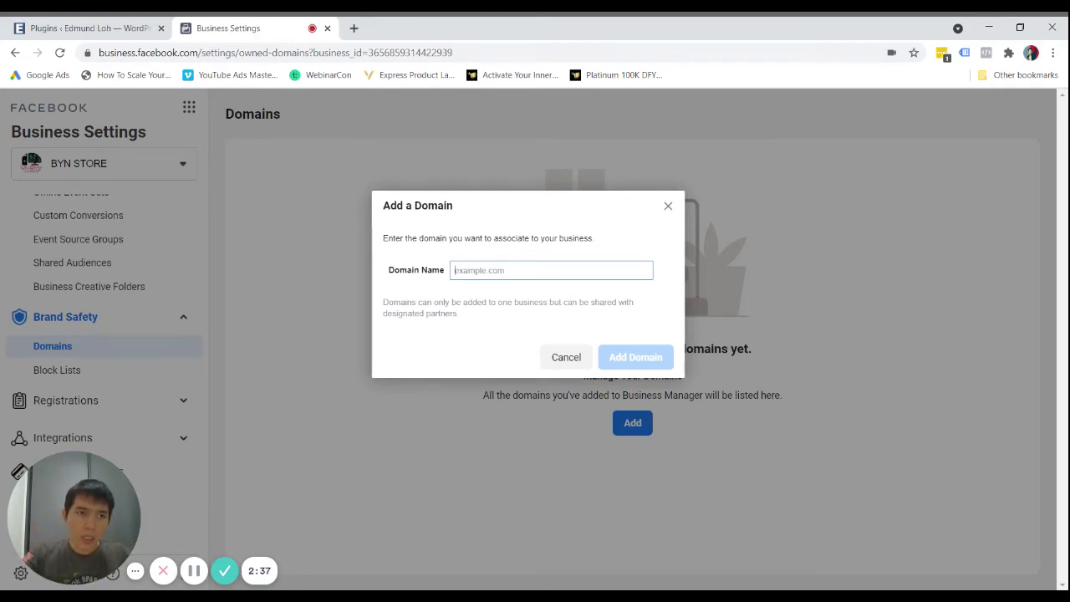
text(edmundloh.name)
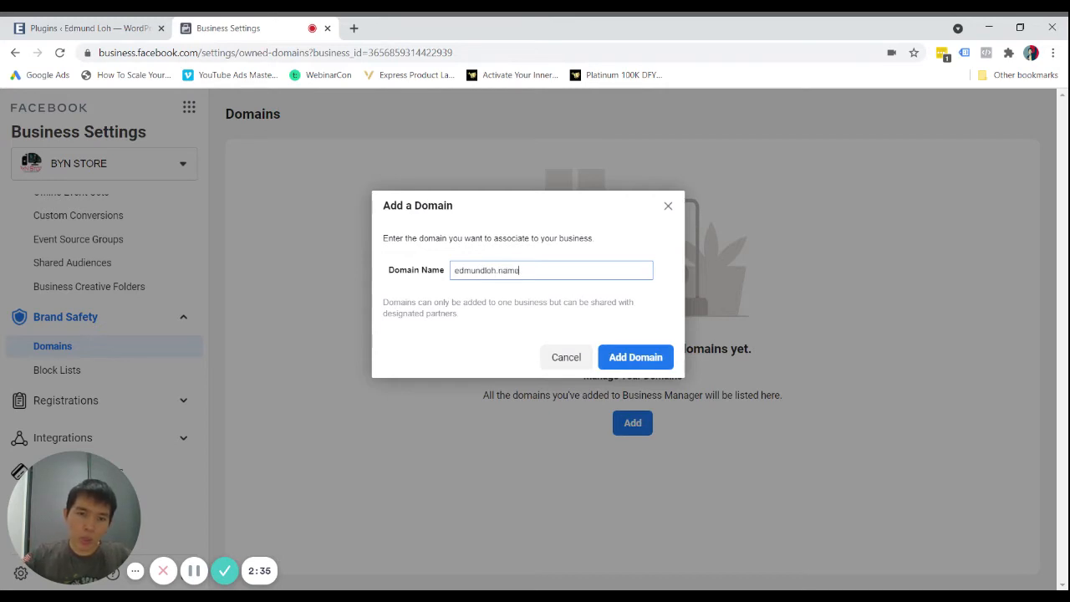
click(630, 359)
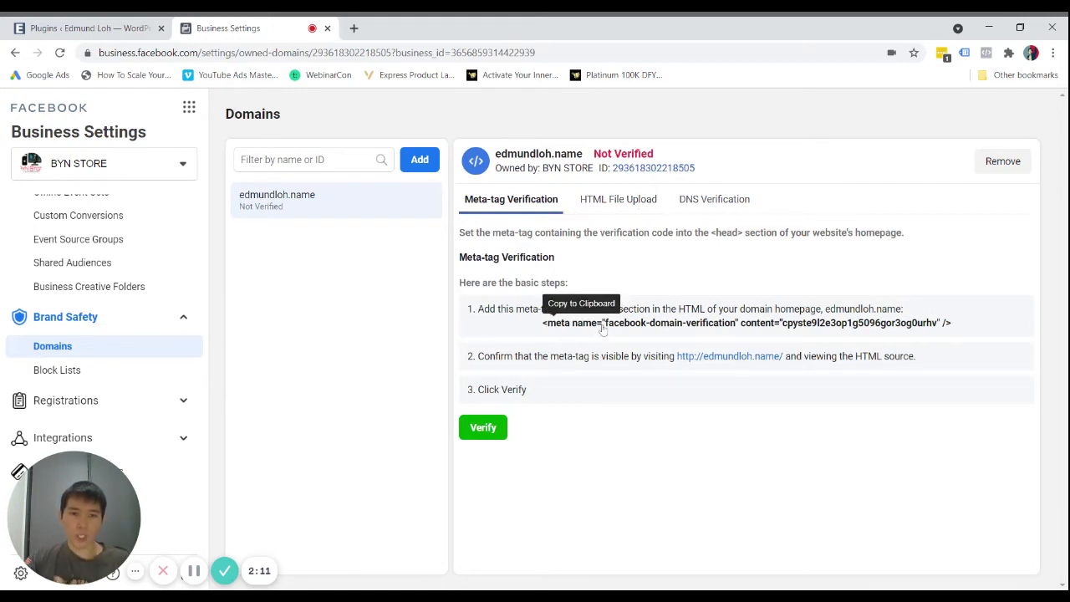
- Copy the domain's meta-tag verification code, switch to the WordPress admin and locate Header Footer Code Manager among the installed plugins
click(575, 326)
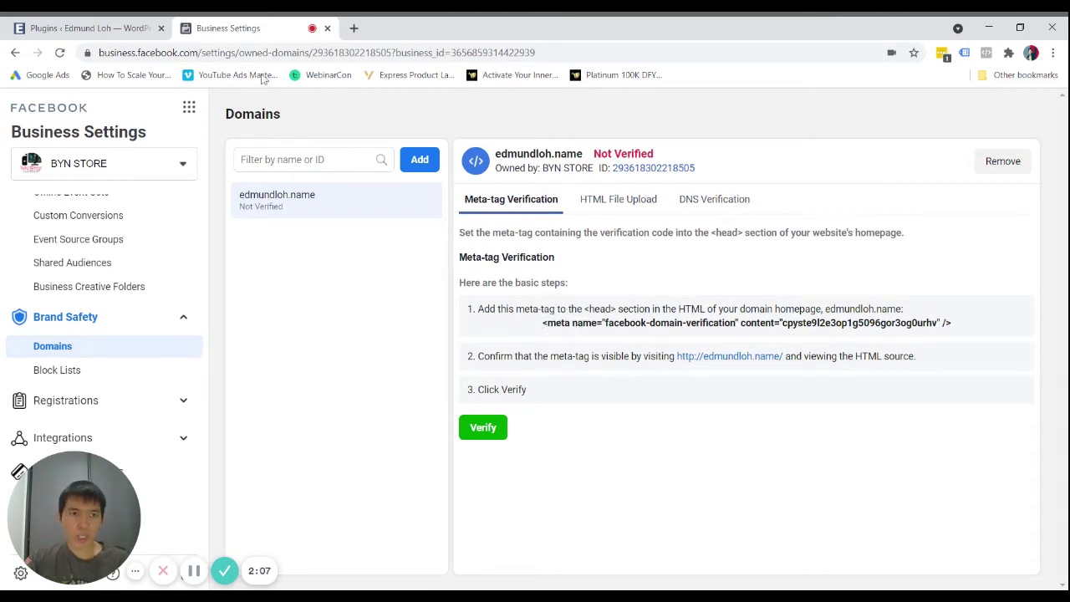
click(84, 28)
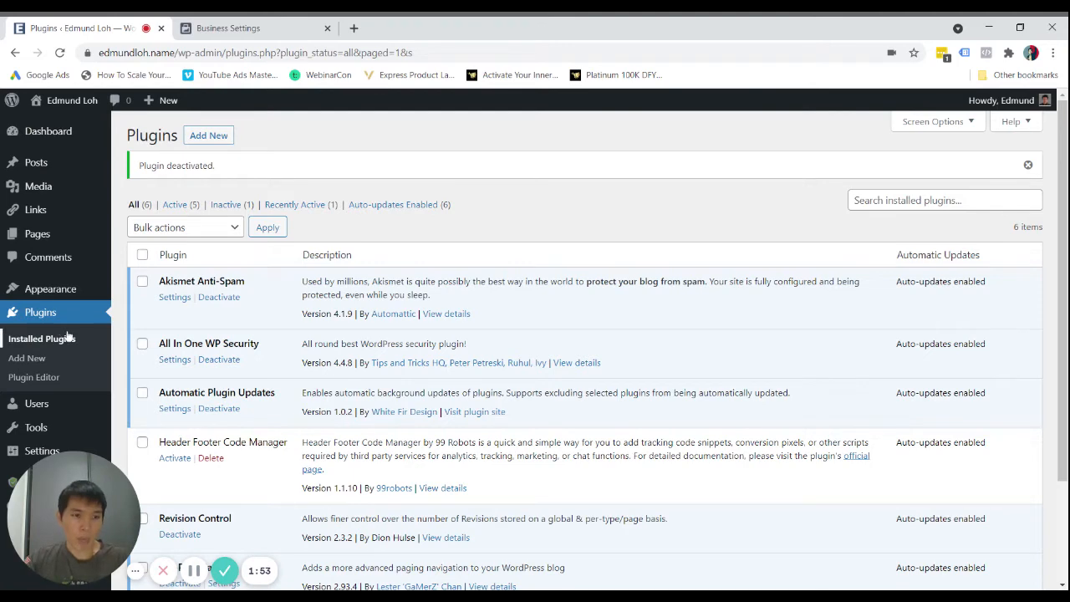
scroll(257, 376, down, 1)
scroll(261, 381, up, 1)
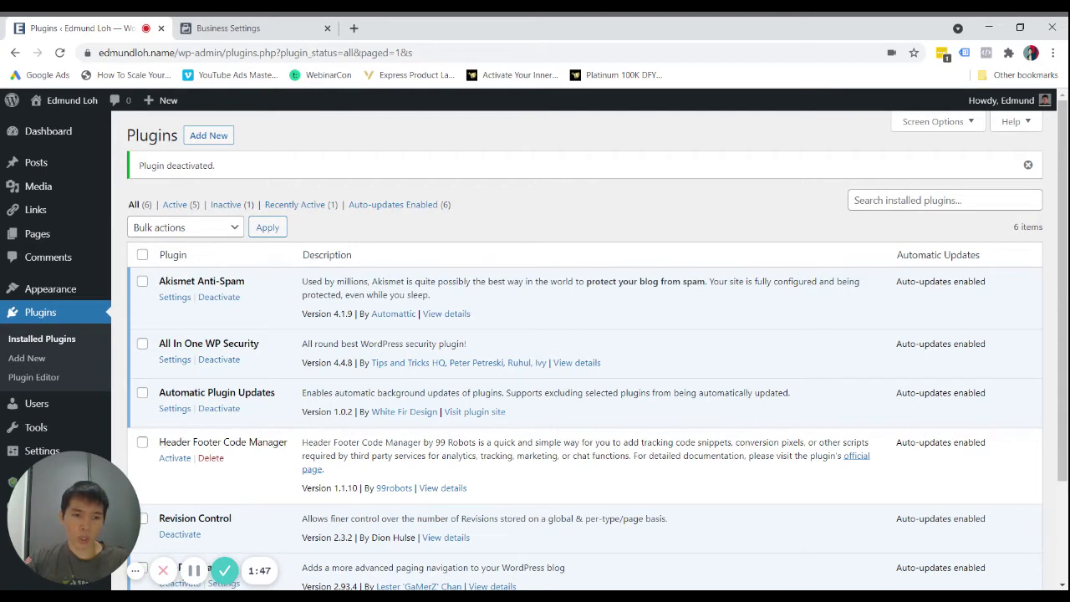
drag(158, 443, 294, 445)
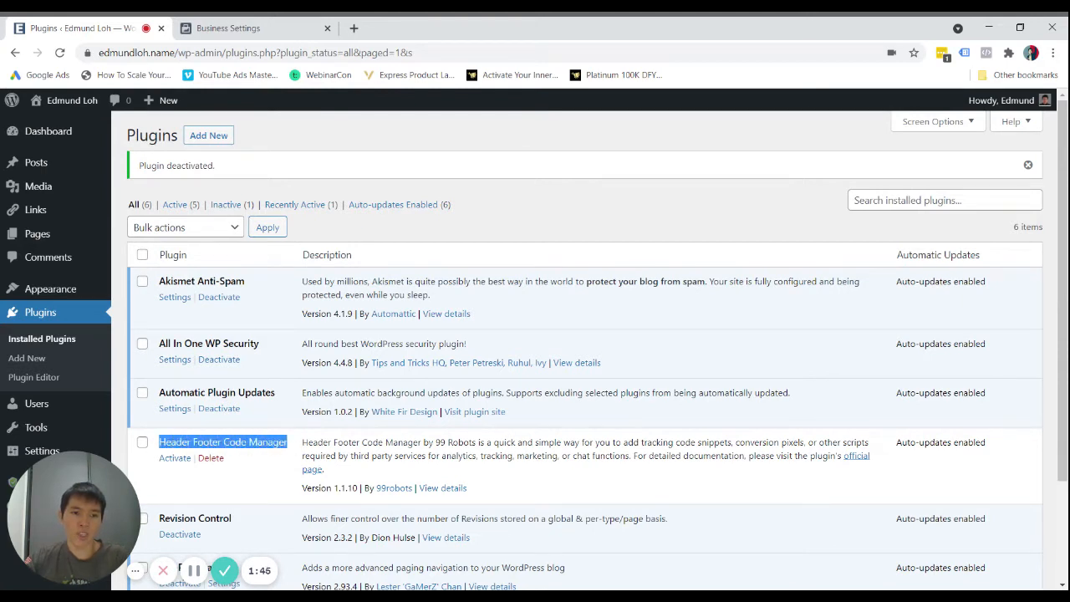
click(292, 445)
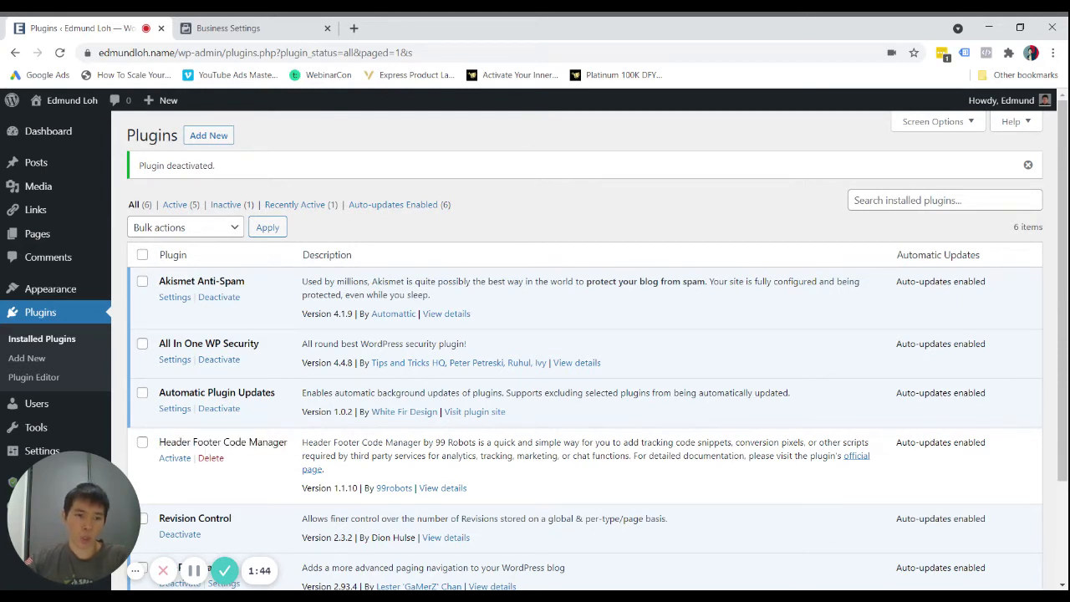
- Search the plugins available to add for "header footer code manager" and activate the Header Footer Code Manager plugin
click(200, 136)
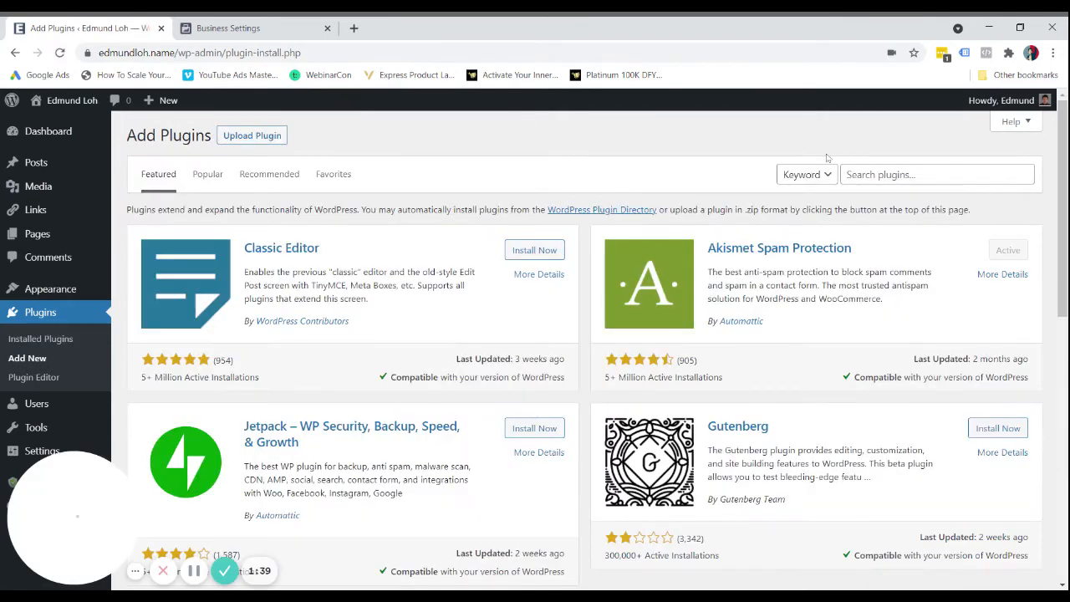
click(937, 175)
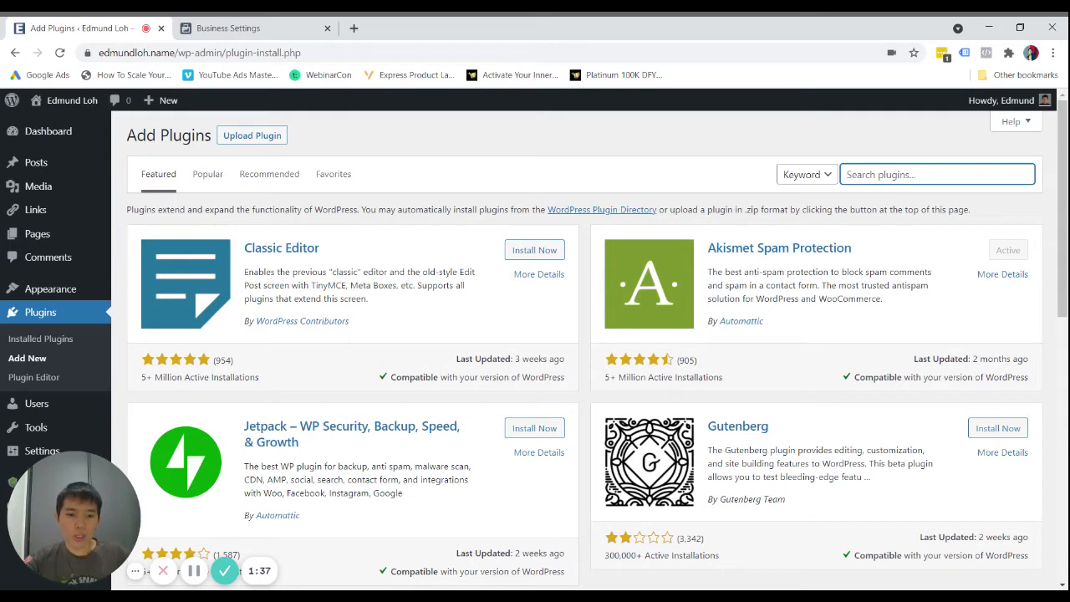
text(hea)
text(der foote)
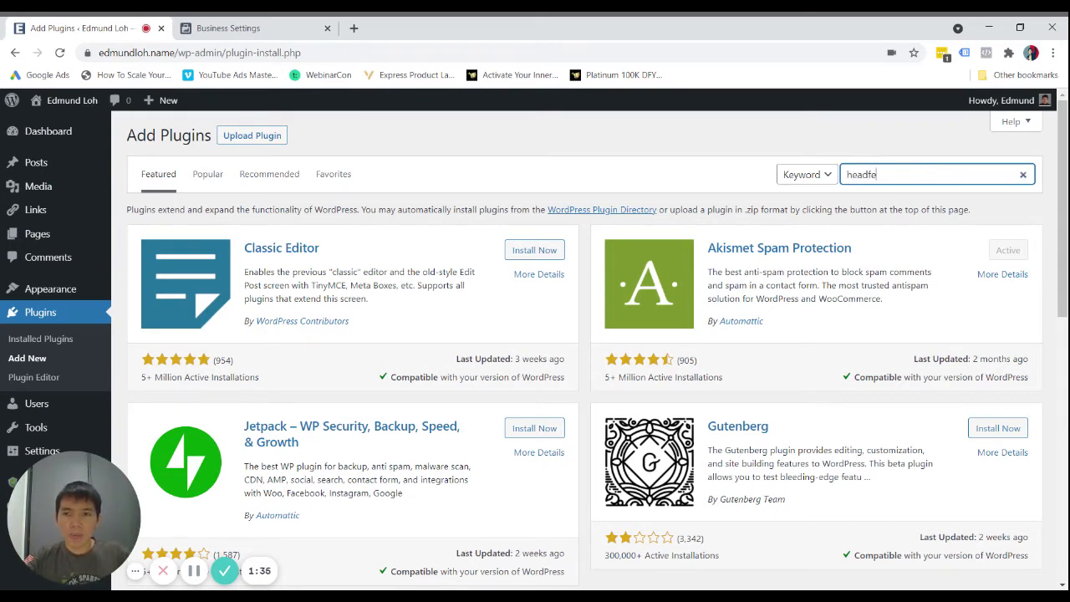
text(r code)
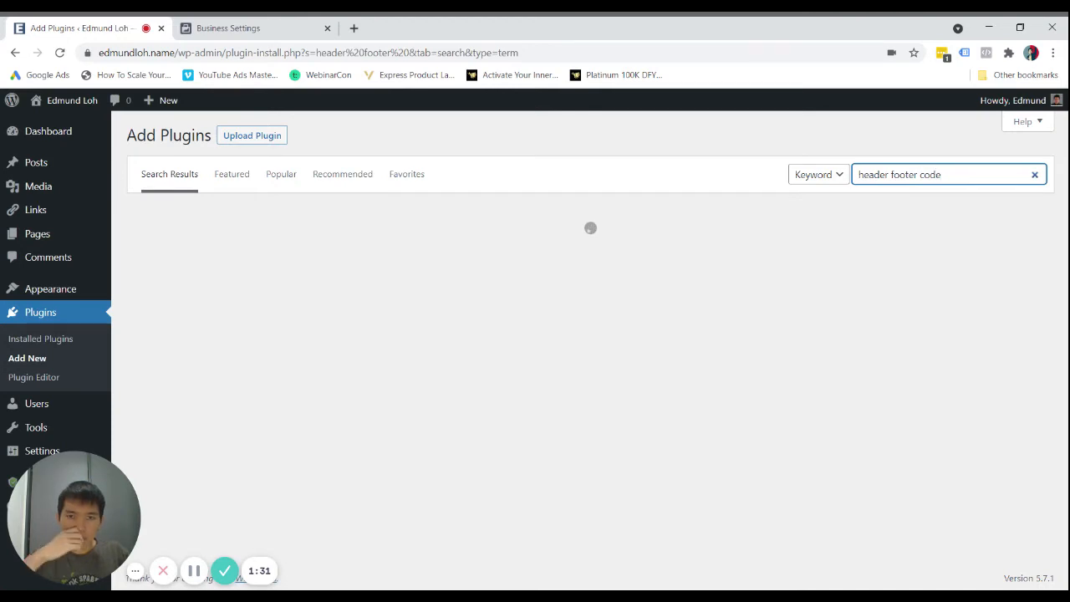
text( manage)
text(r)
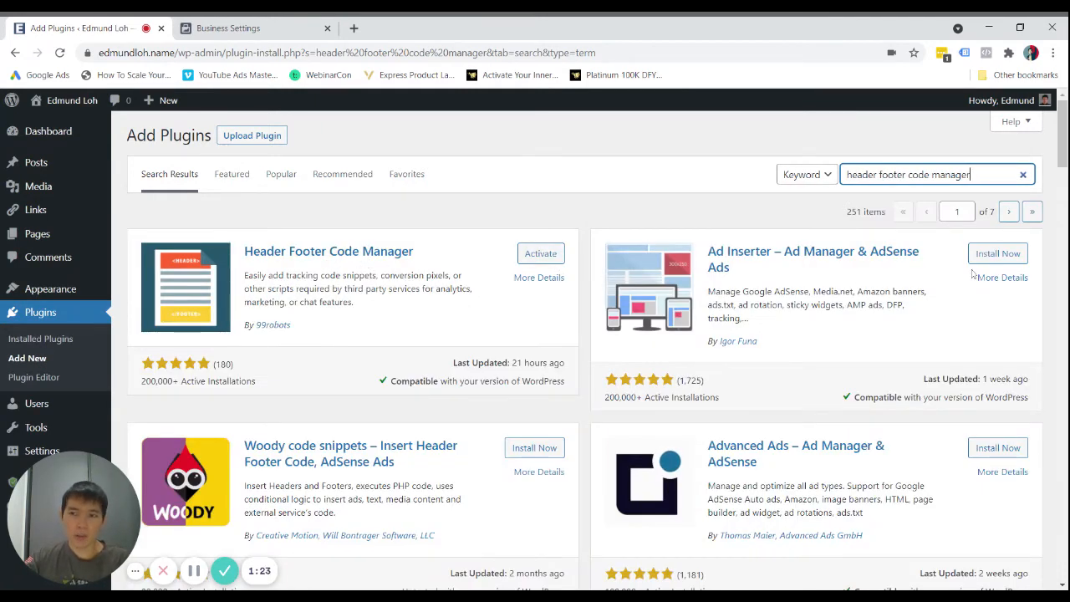
click(535, 255)
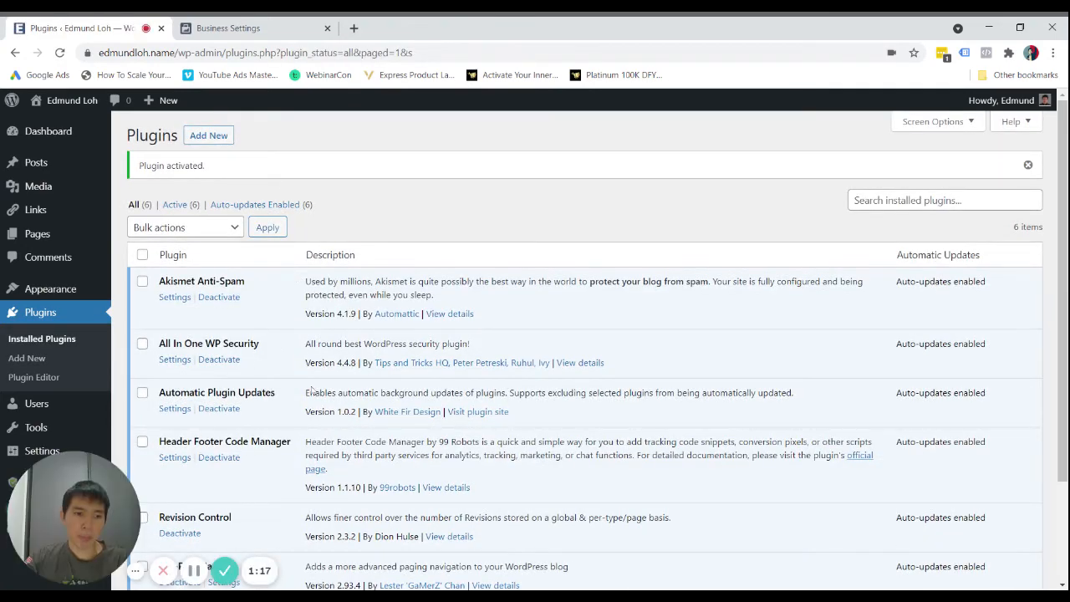
- Start a new snippet in the Header Footer Code Manager settings and name it "FB Verify"
scroll(116, 364, down, 2)
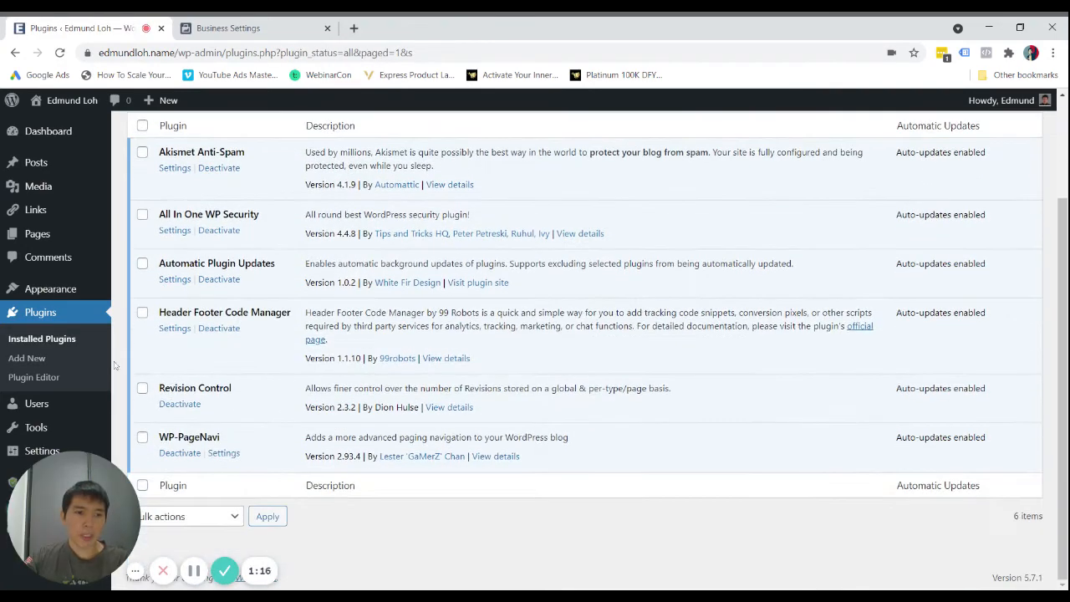
click(175, 328)
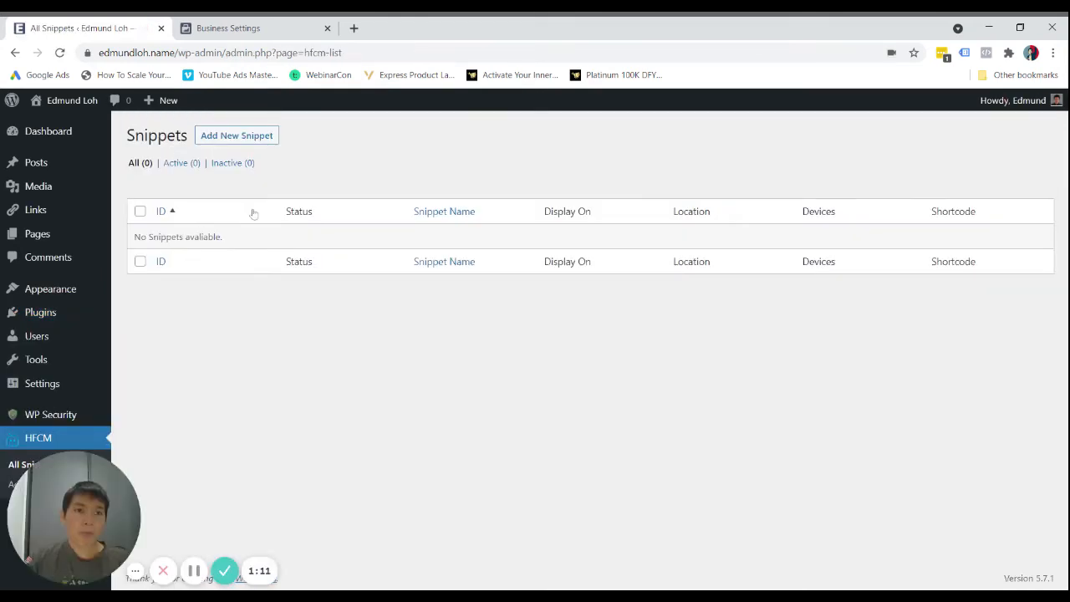
click(213, 142)
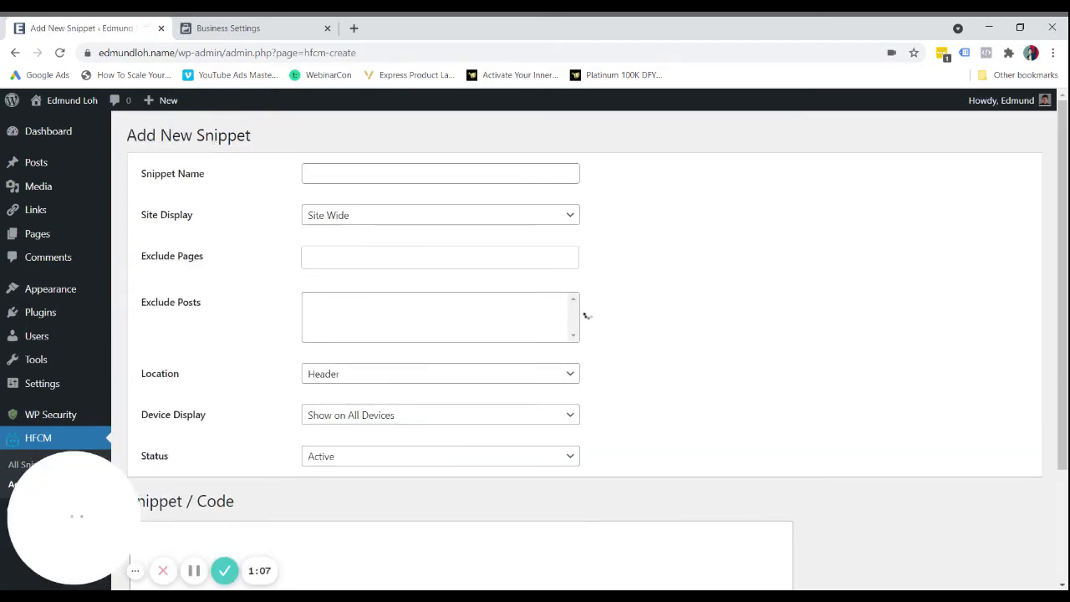
click(343, 174)
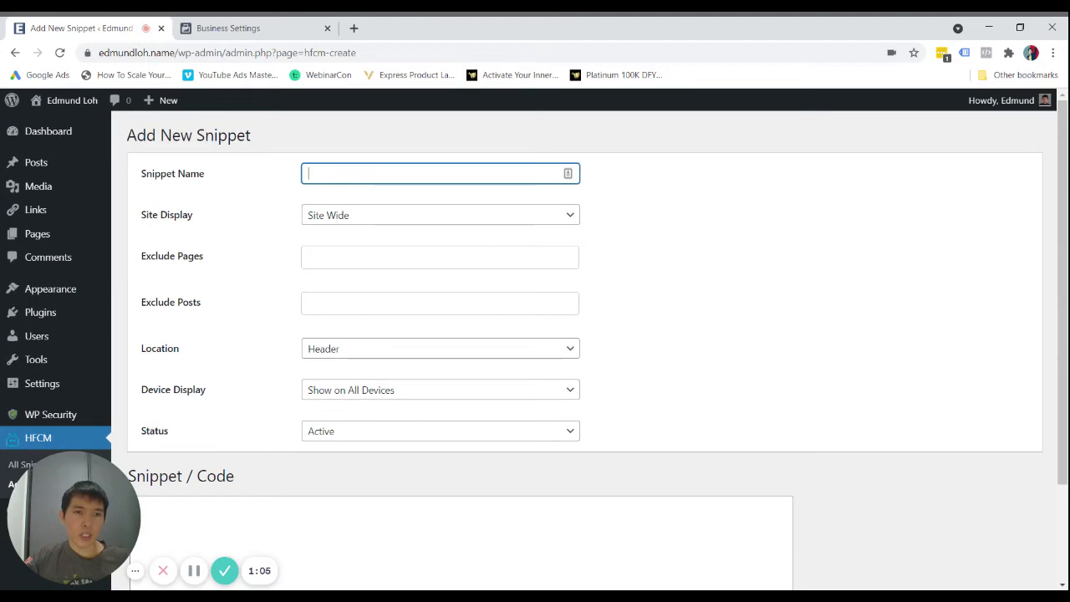
text(FB Verify)
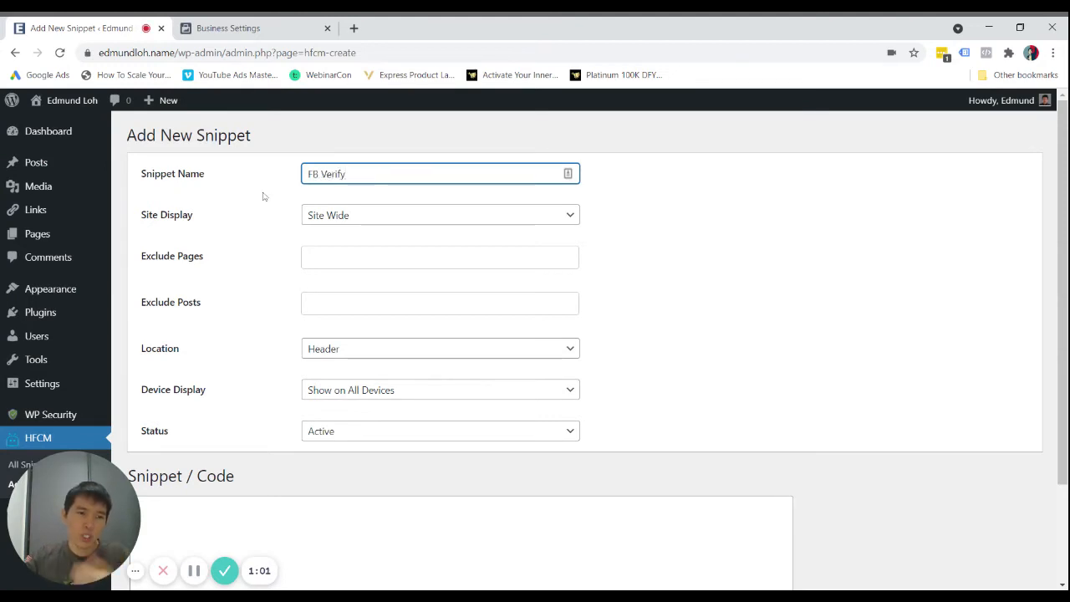
- Paste the Facebook domain verification meta-tag into the snippet's code field and save the snippet
scroll(390, 277, down, 3)
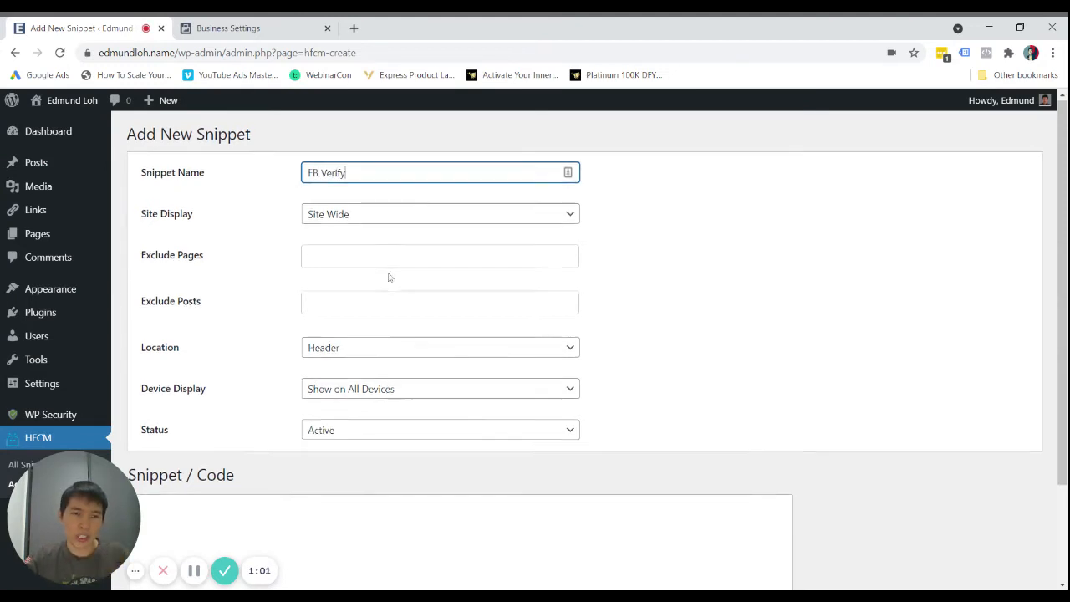
click(389, 418)
scroll(229, 303, up, 2)
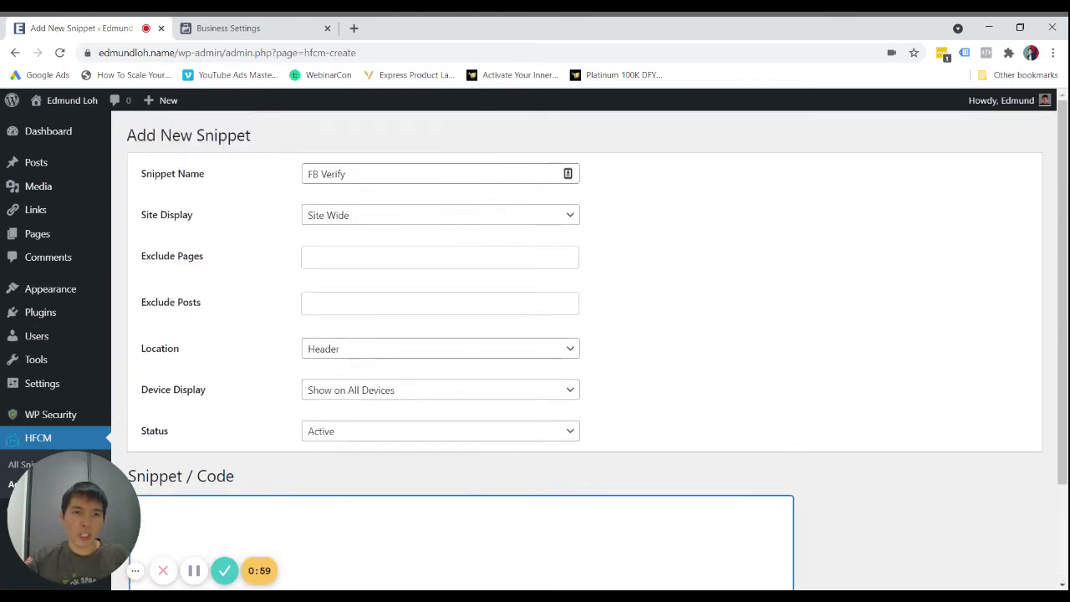
scroll(359, 291, down, 2)
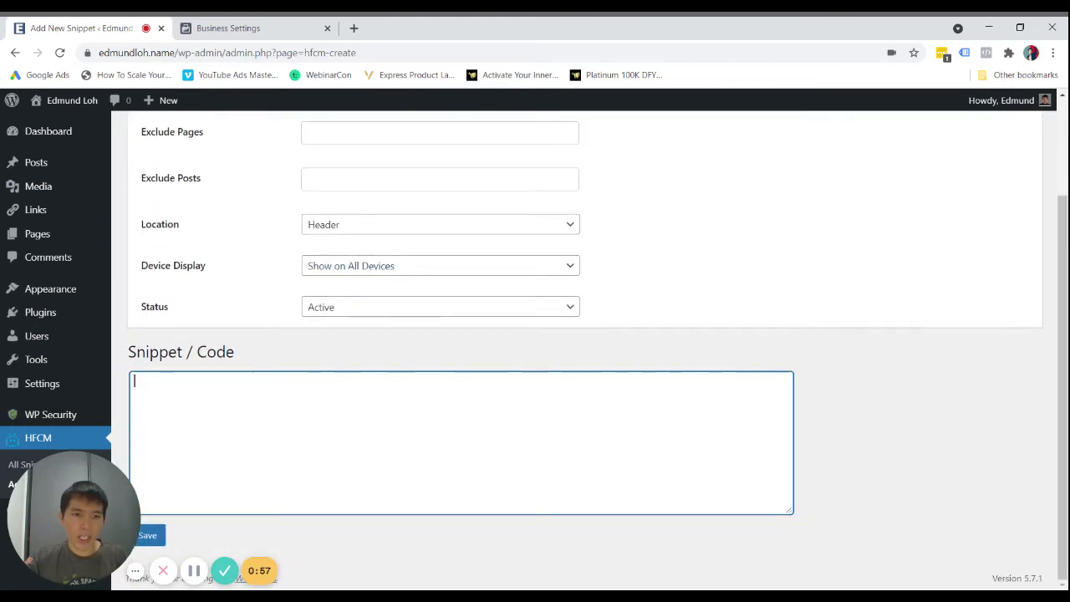
key(ctrl+v)
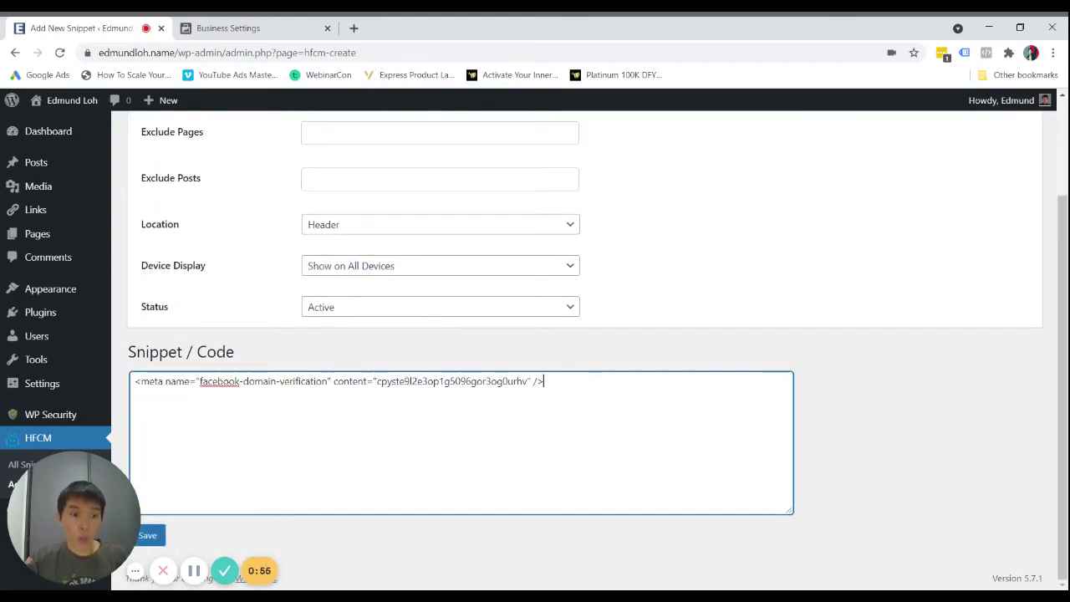
click(151, 535)
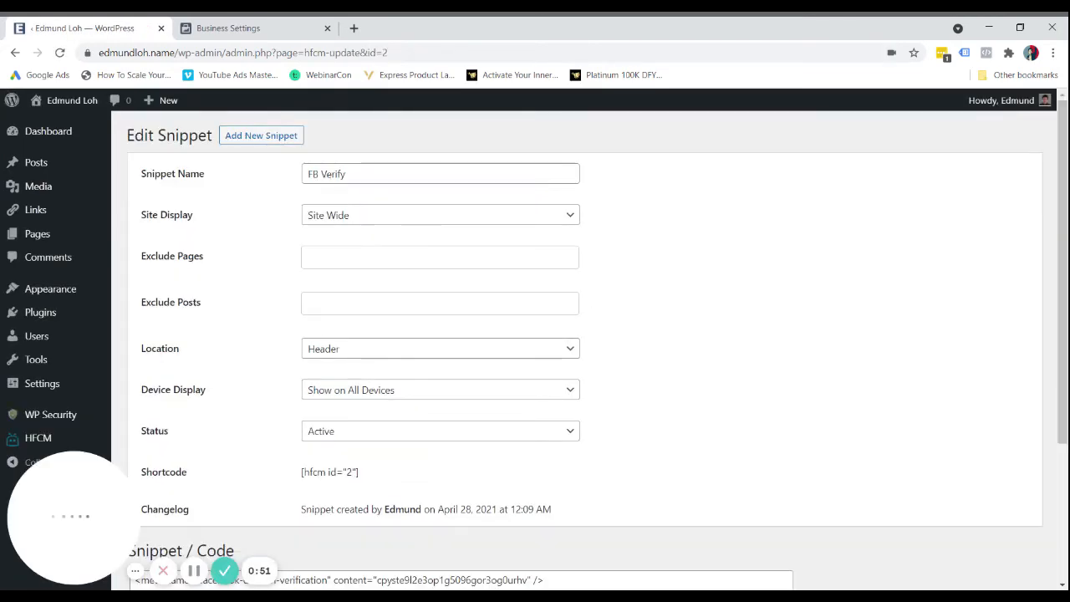
scroll(586, 334, down, 2)
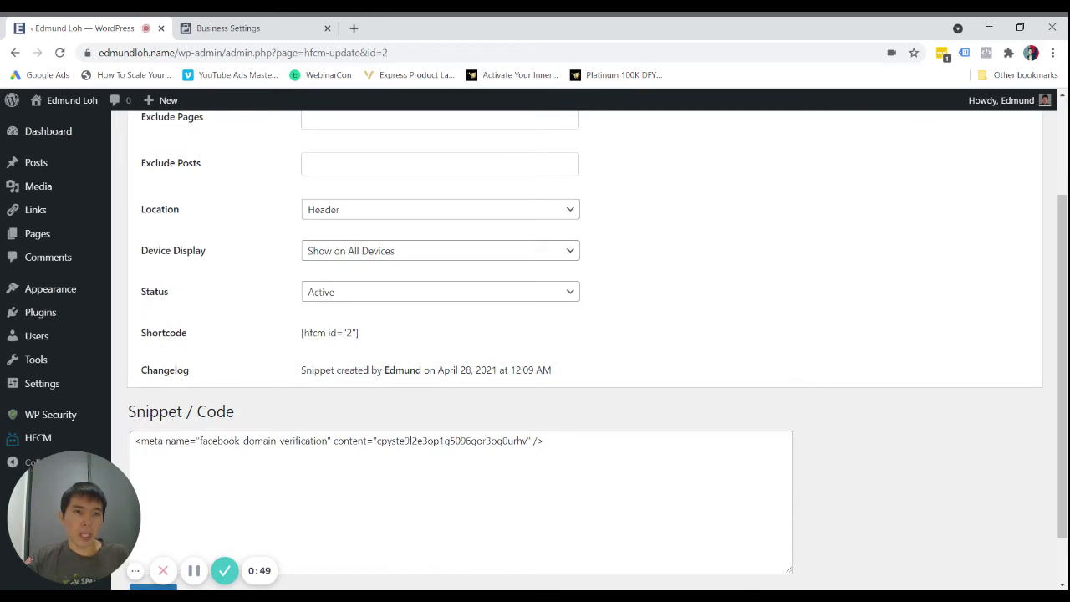
- Switch back to Facebook Business Settings, verify the domain by meta-tag and dismiss the confirmation
click(242, 25)
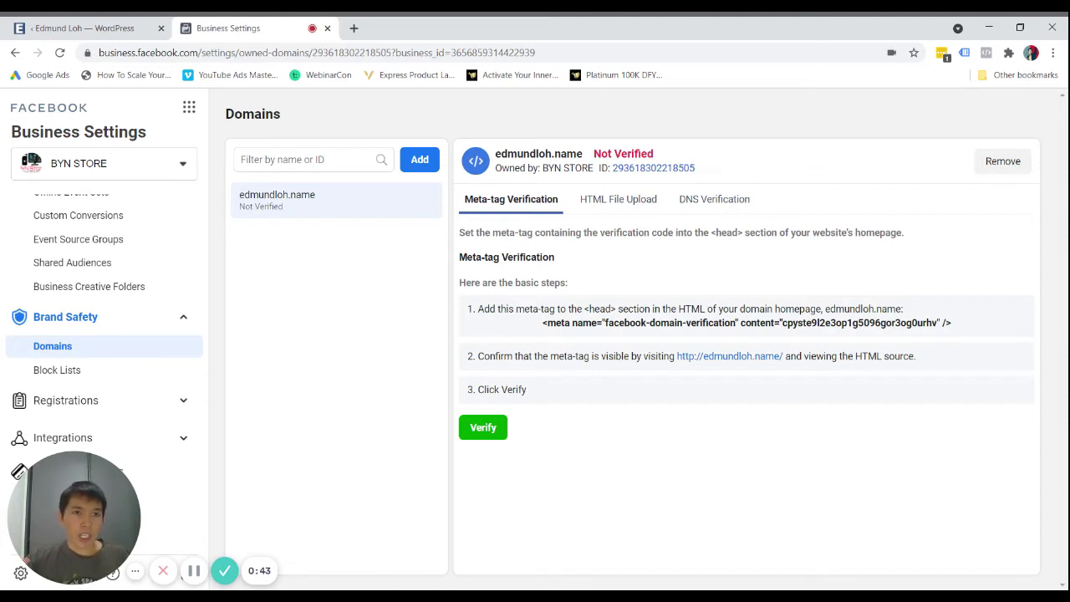
click(496, 429)
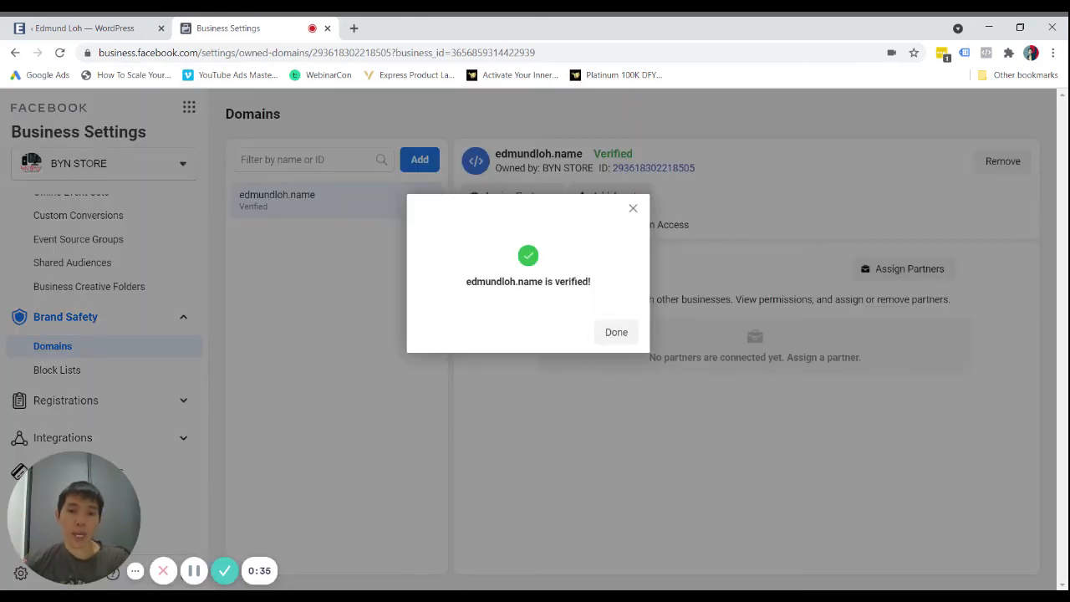
click(602, 337)
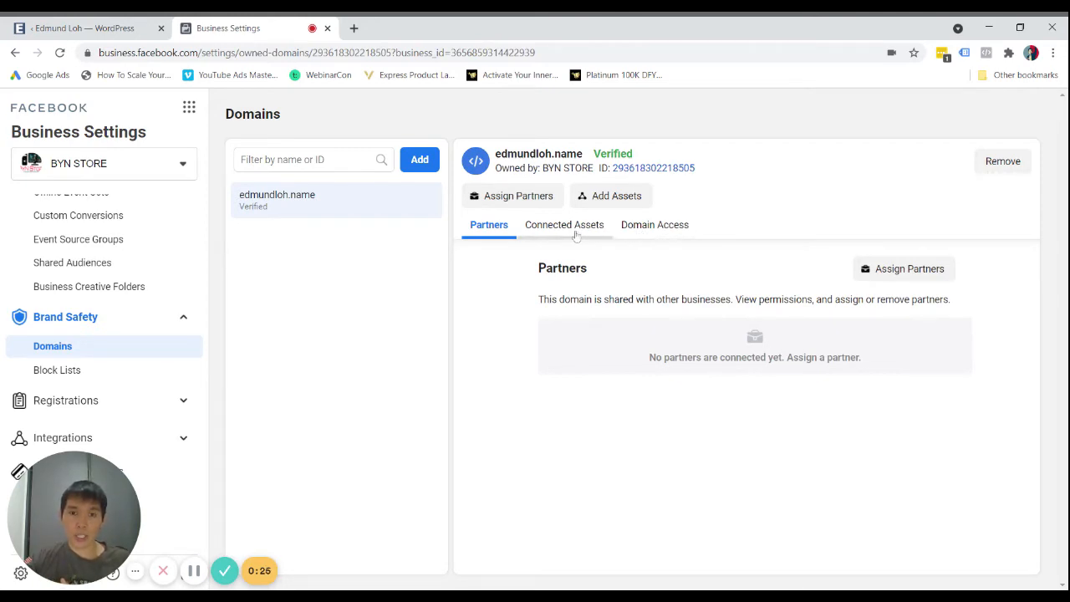
- Add the BYN STORE page from Classic Pages as an asset of the domain
click(611, 197)
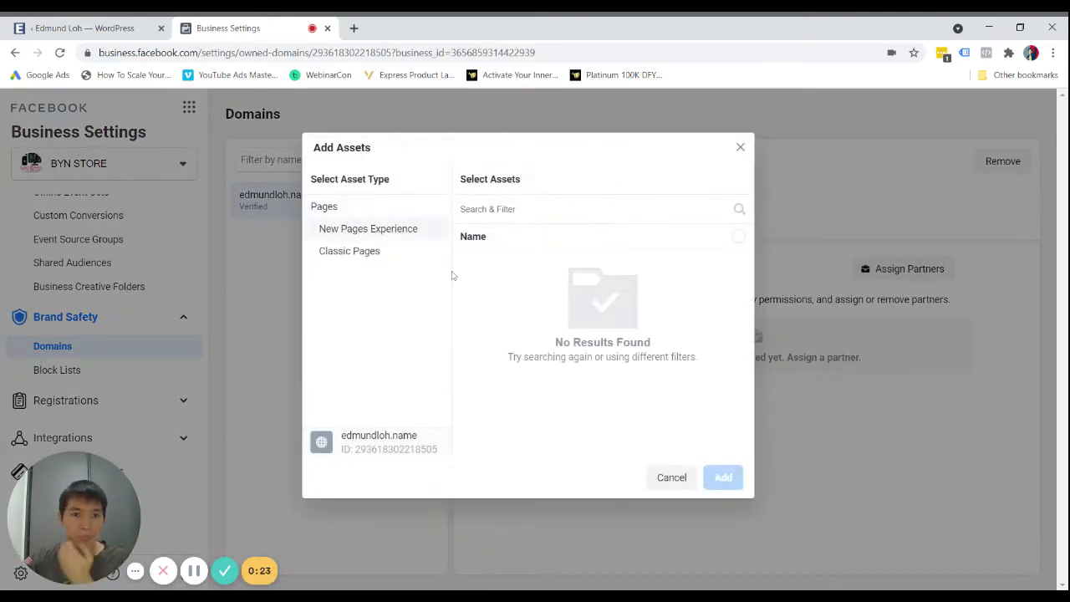
click(384, 255)
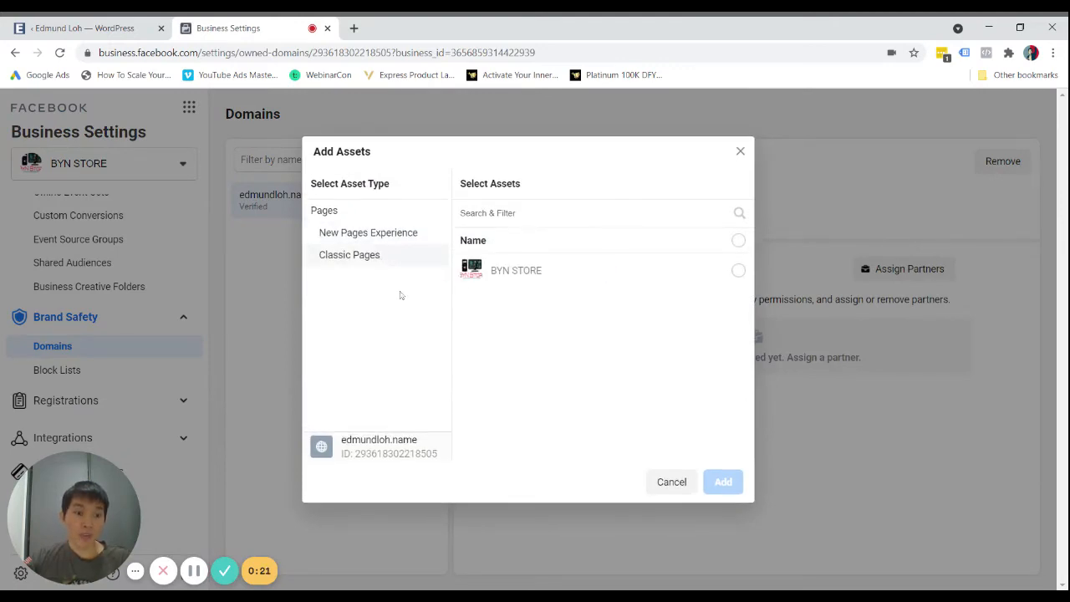
click(738, 272)
click(722, 482)
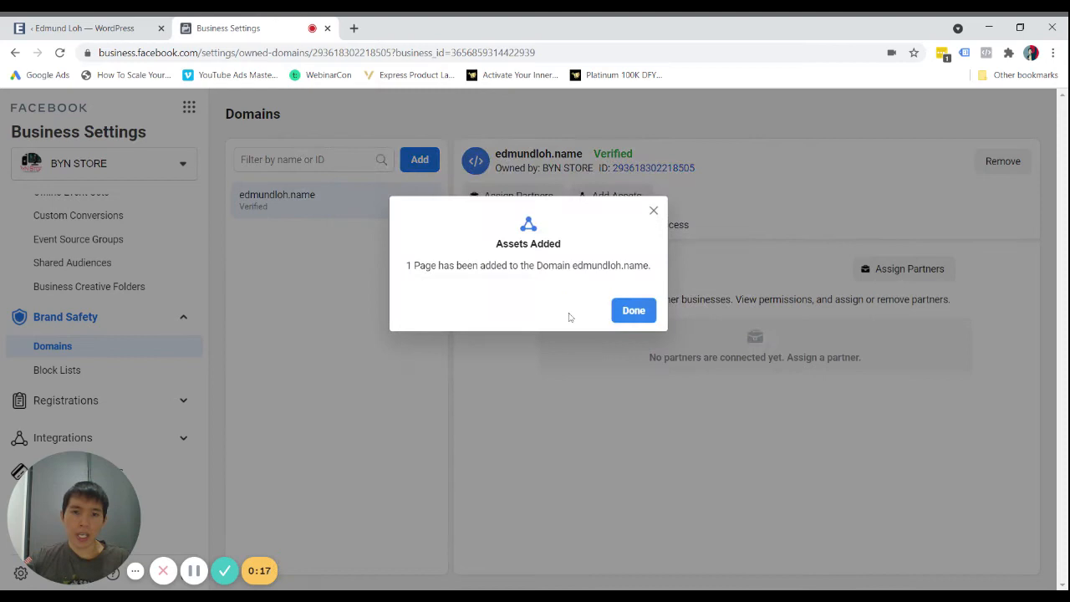
click(615, 311)
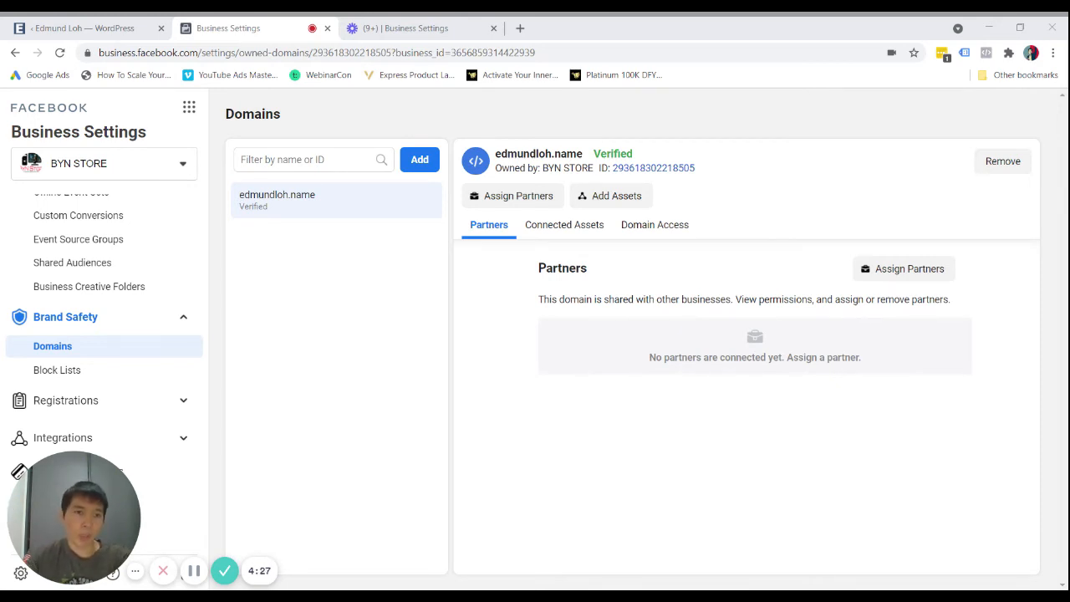
- Add a new pixel for BYN STORE under Data Sources and name it with the site's domain followed by "Pixel"
scroll(85, 312, up, 3)
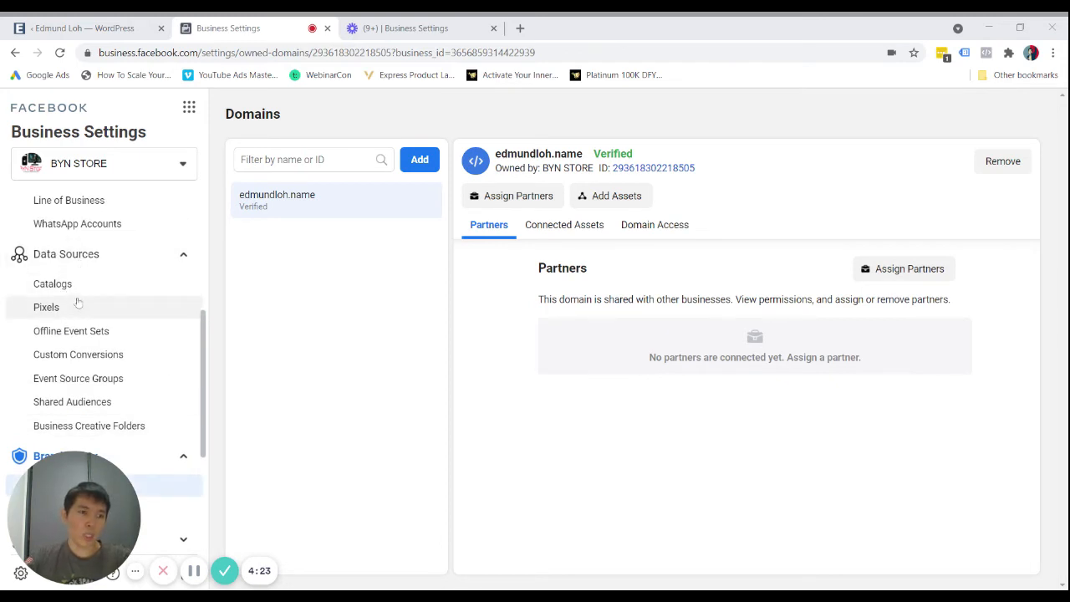
click(78, 307)
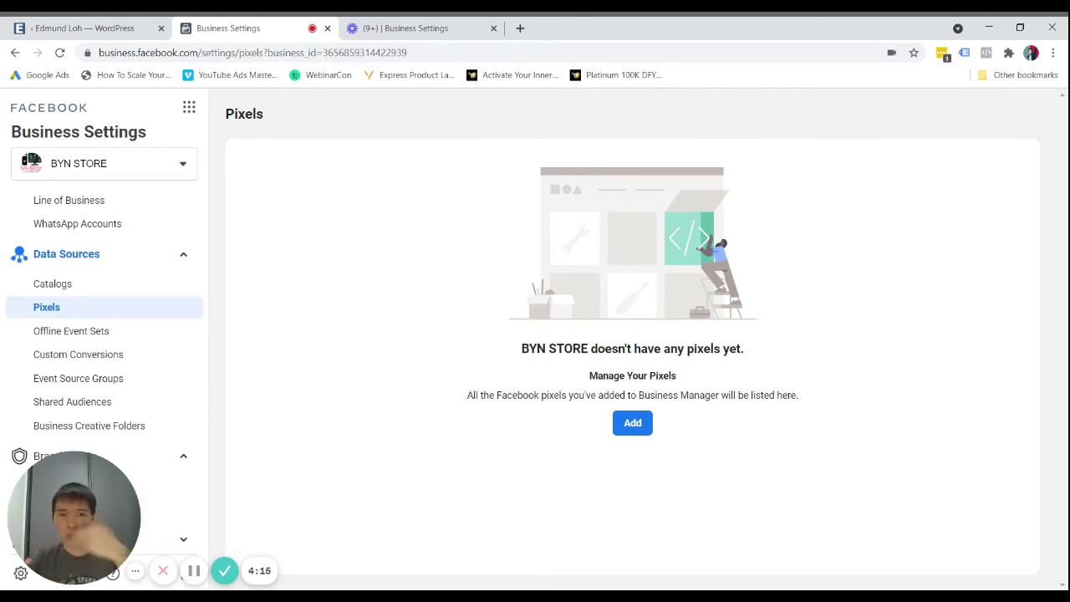
click(626, 422)
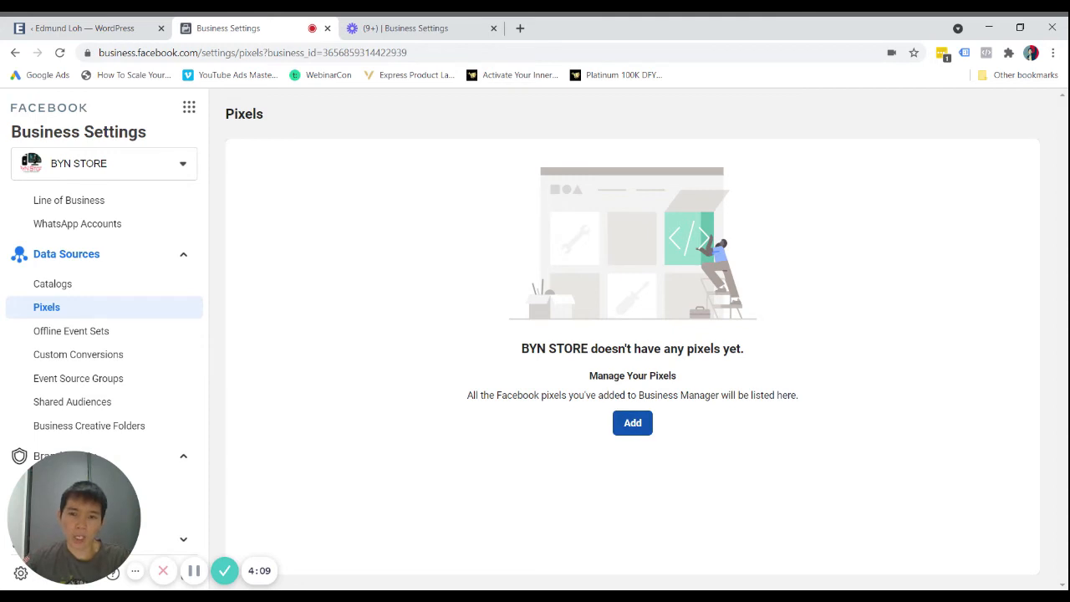
click(627, 422)
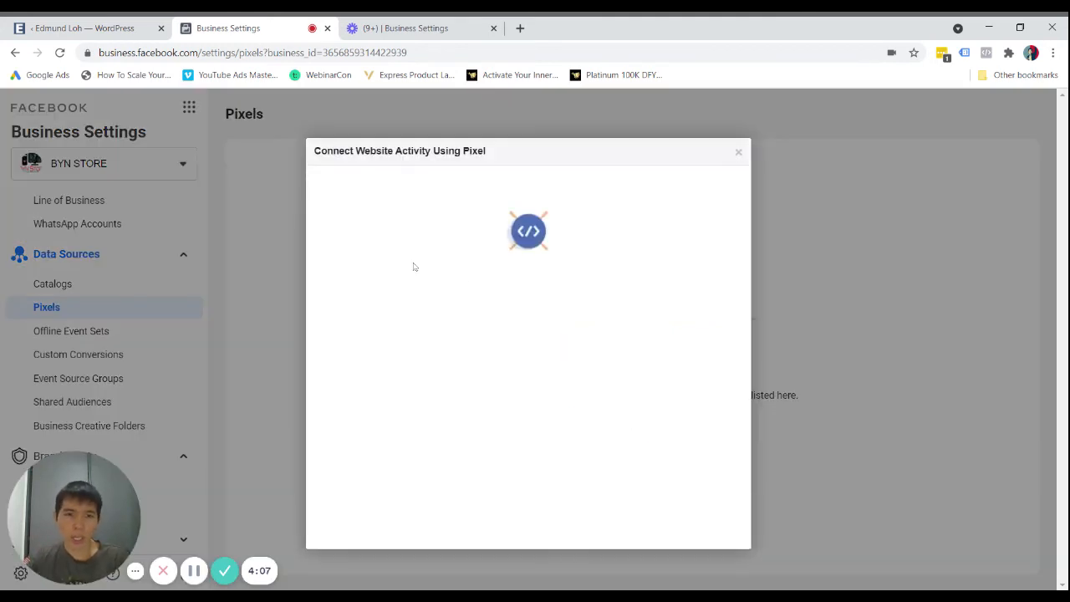
drag(473, 410, 338, 410)
text(Edmun)
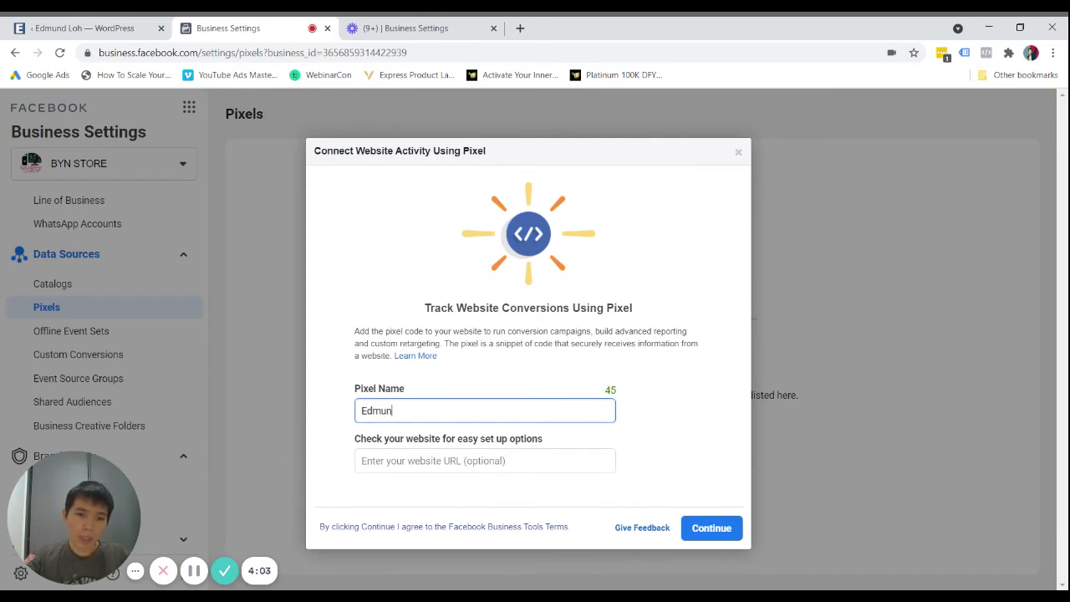
text(dLoh.name Pixel)
- Enter the site's https address as the website to check for setup options and create the pixel
mouse_move(550, 438)
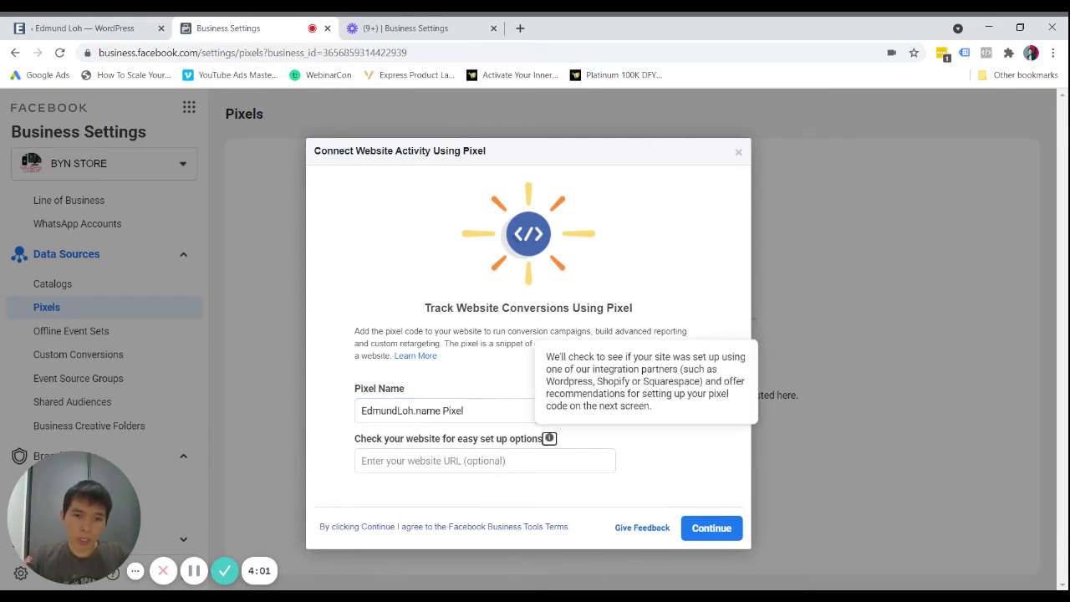
click(552, 458)
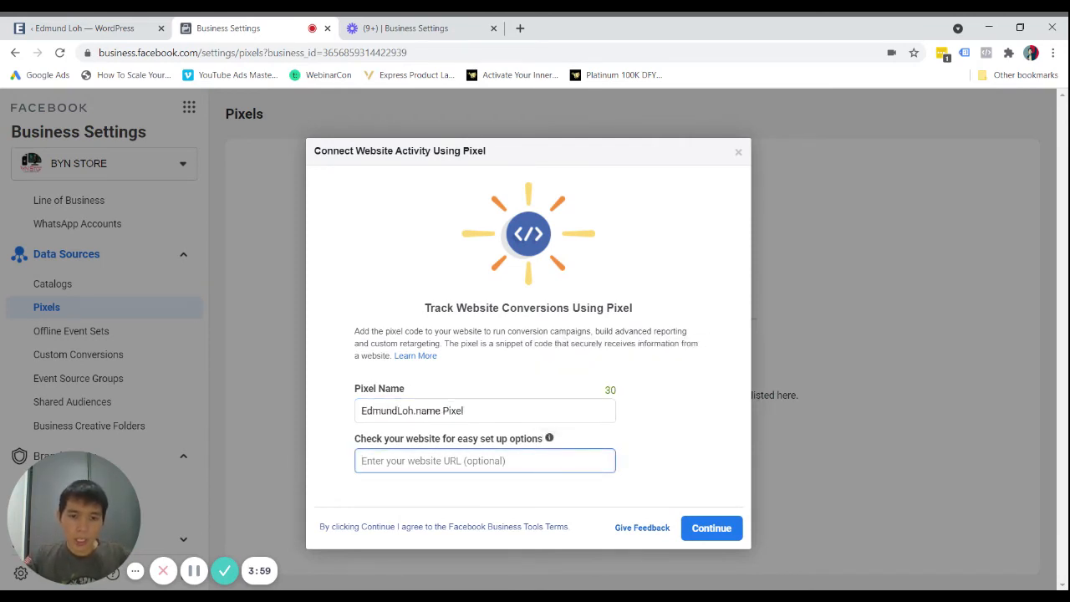
text(https)
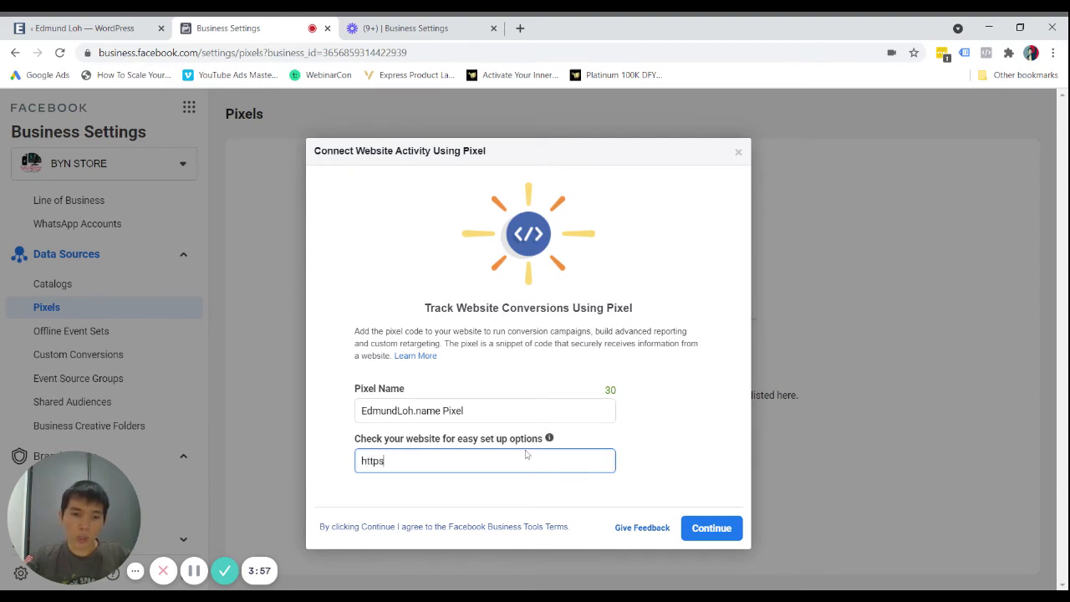
text(://edmundlo)
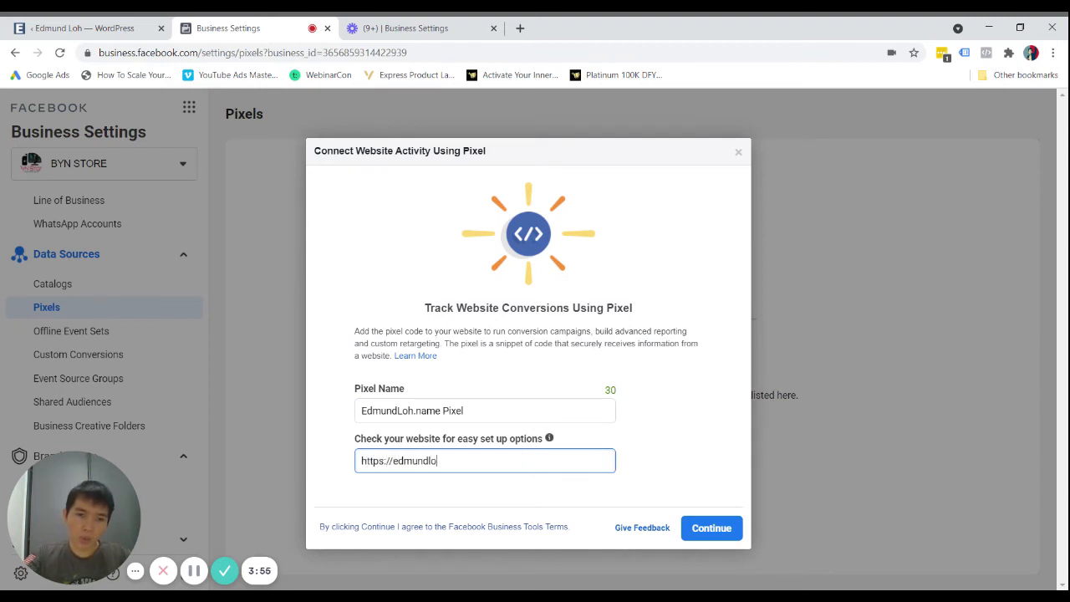
text(h.name/)
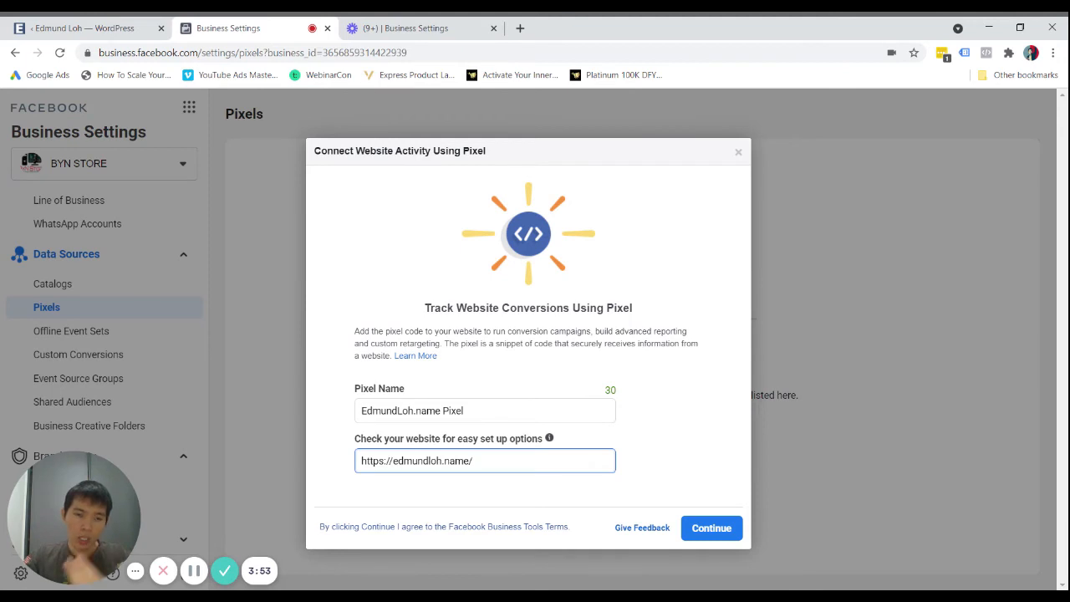
click(711, 528)
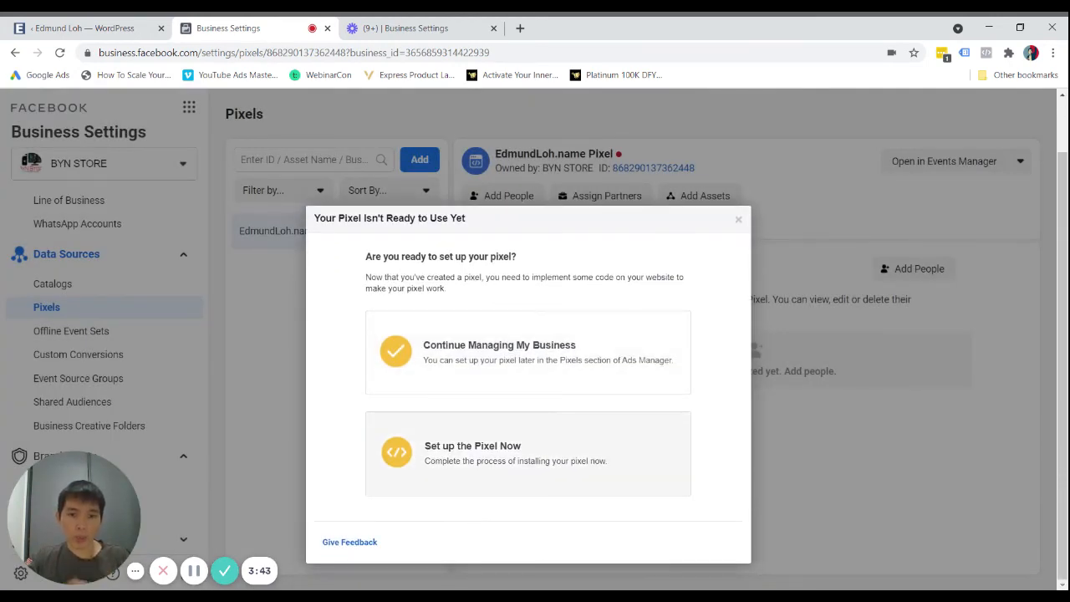
- Choose to set up the pixel now by manually adding the code and copy the base code
click(548, 449)
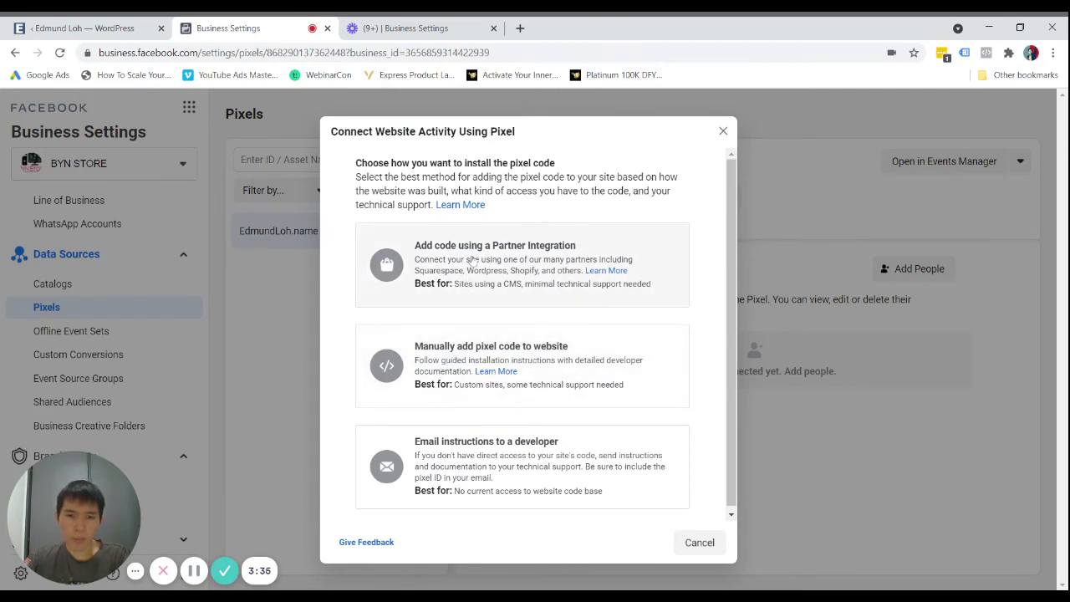
click(461, 360)
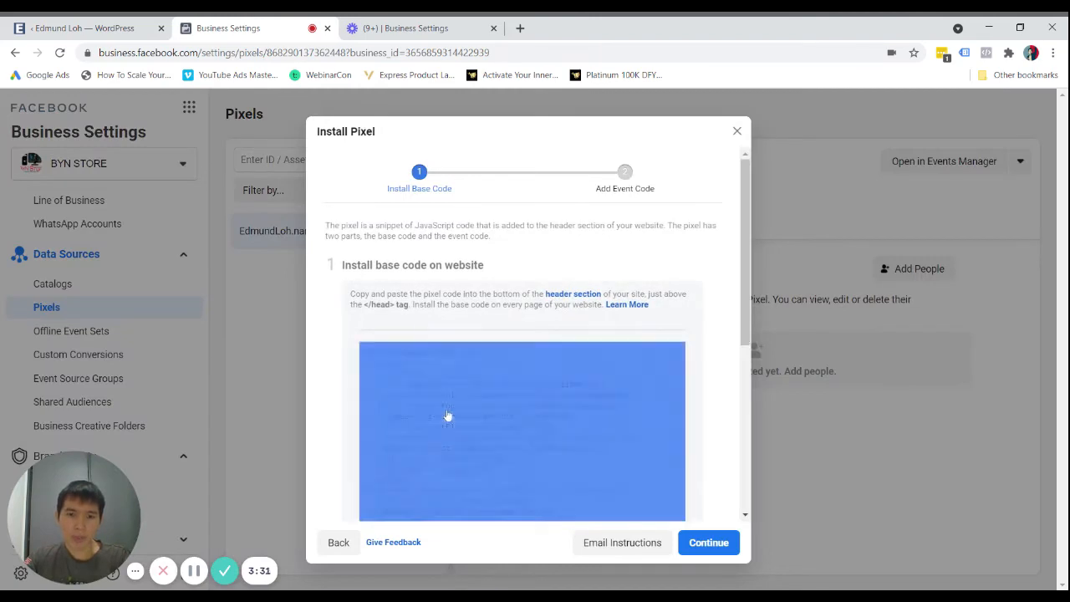
click(447, 416)
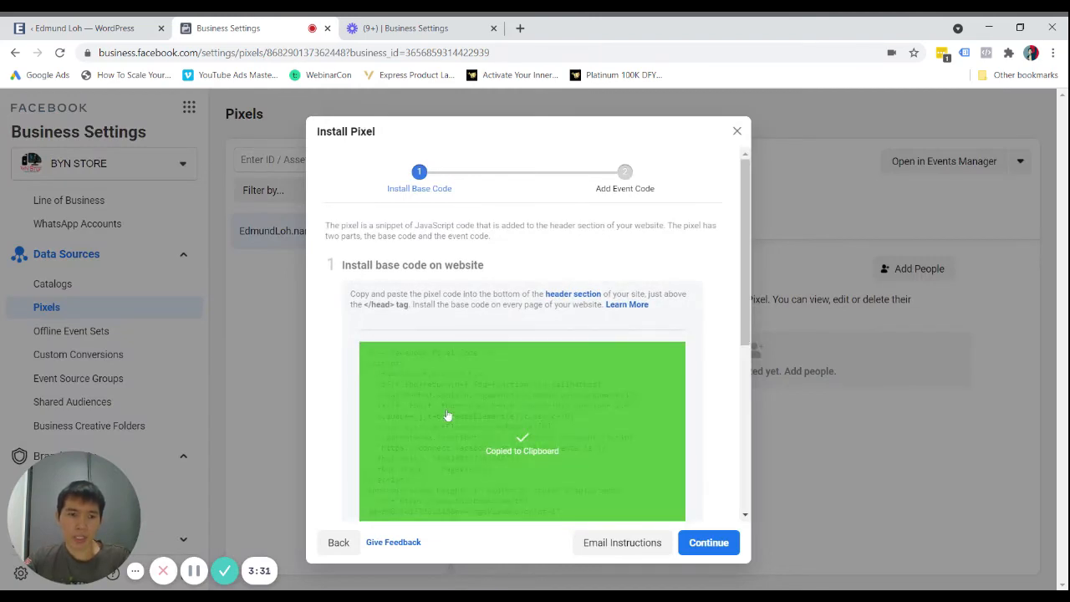
- Switch to the WordPress admin and start a new snippet from the HFCM snippet list
click(104, 27)
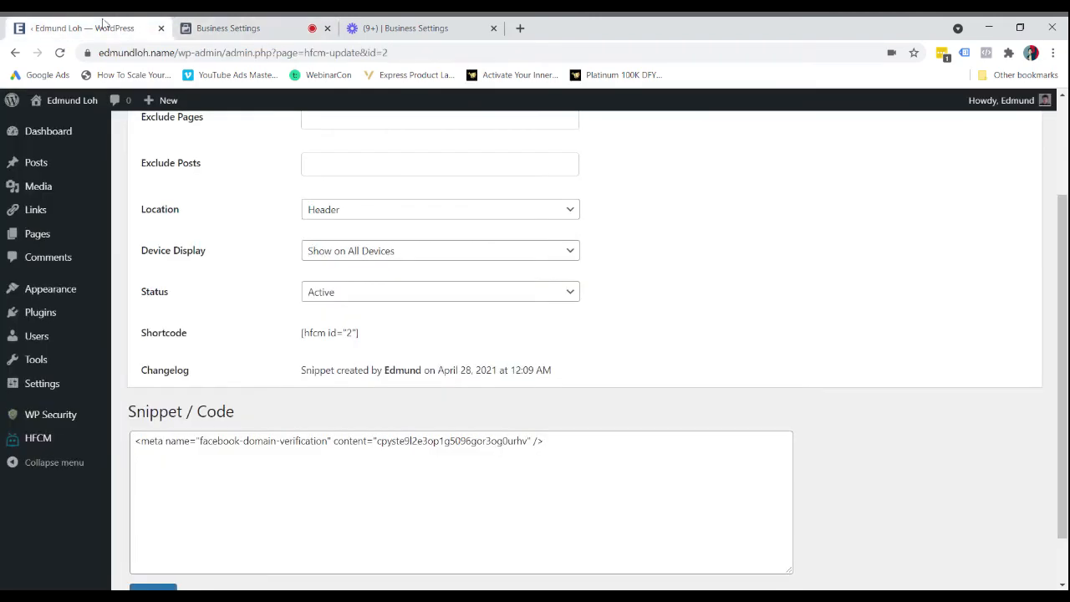
mouse_move(58, 437)
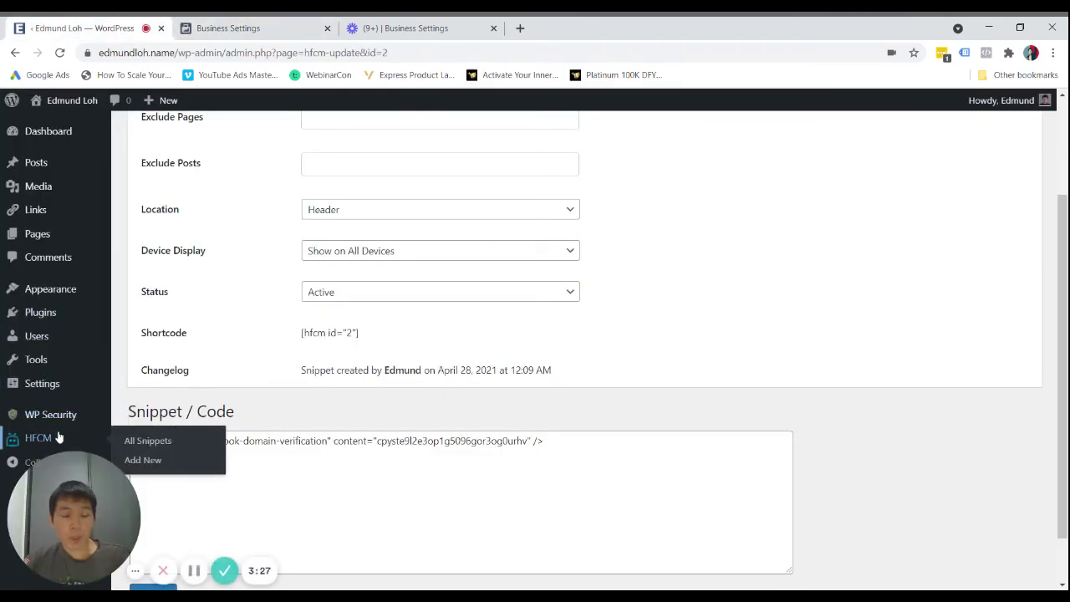
click(148, 441)
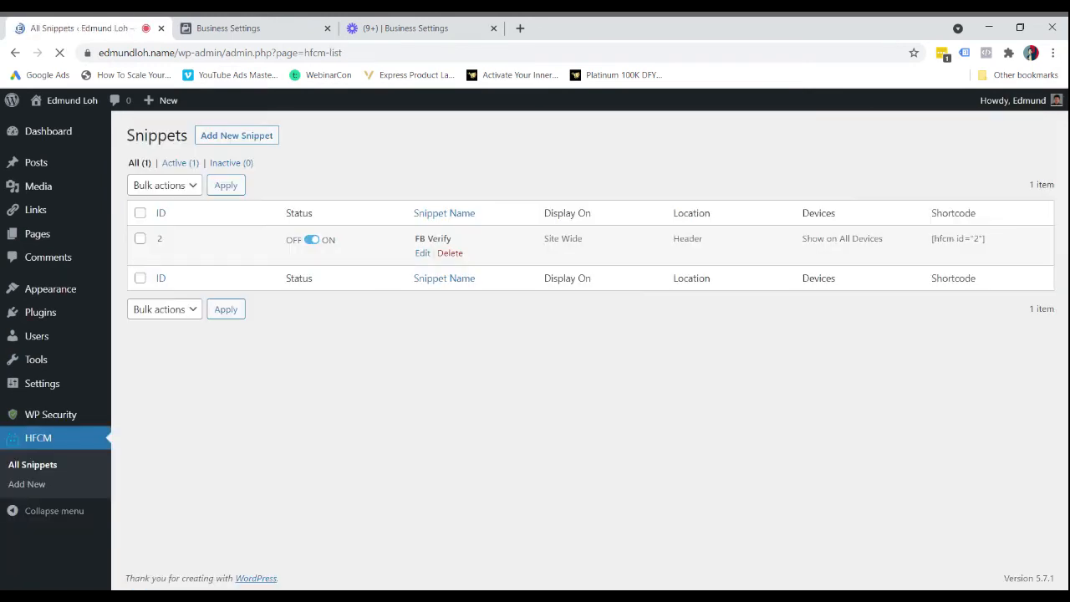
click(214, 136)
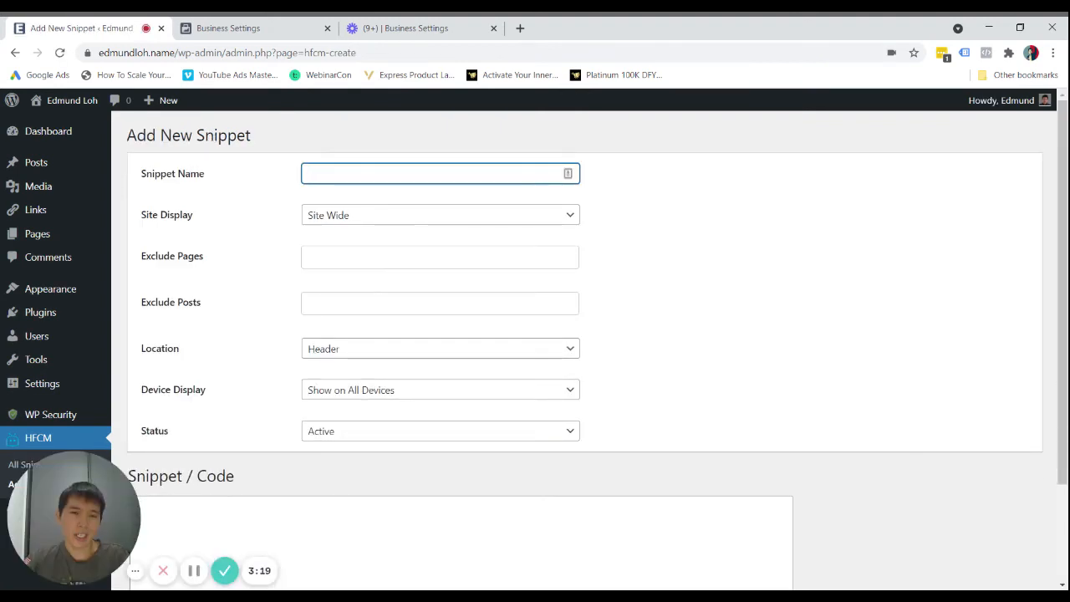
- Paste the Facebook pixel base code into the new snippet's code field
click(376, 201)
scroll(502, 334, down, 2)
click(460, 443)
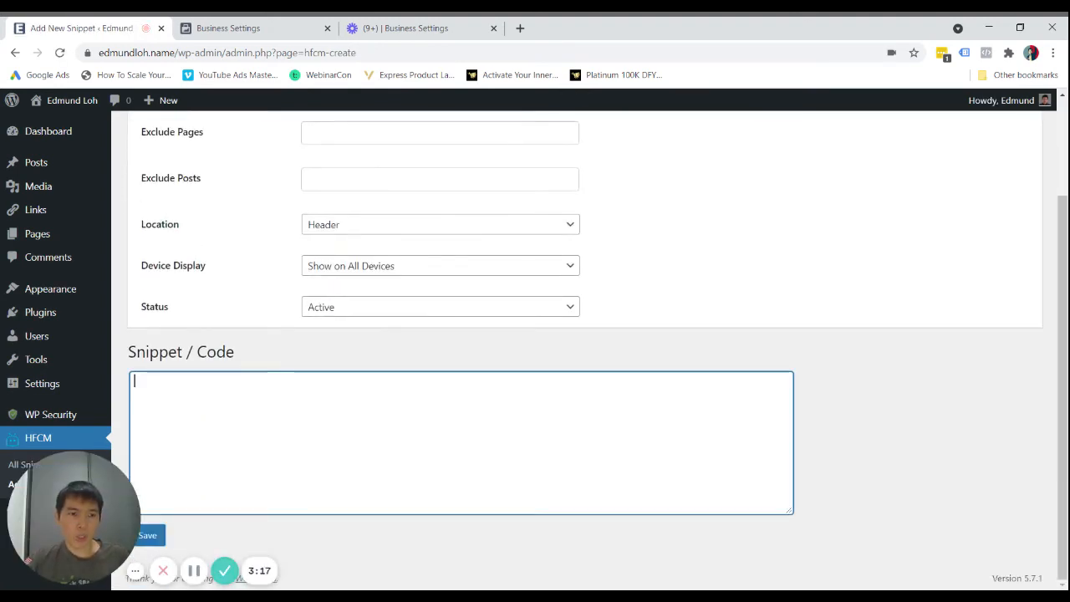
key(ctrl+v)
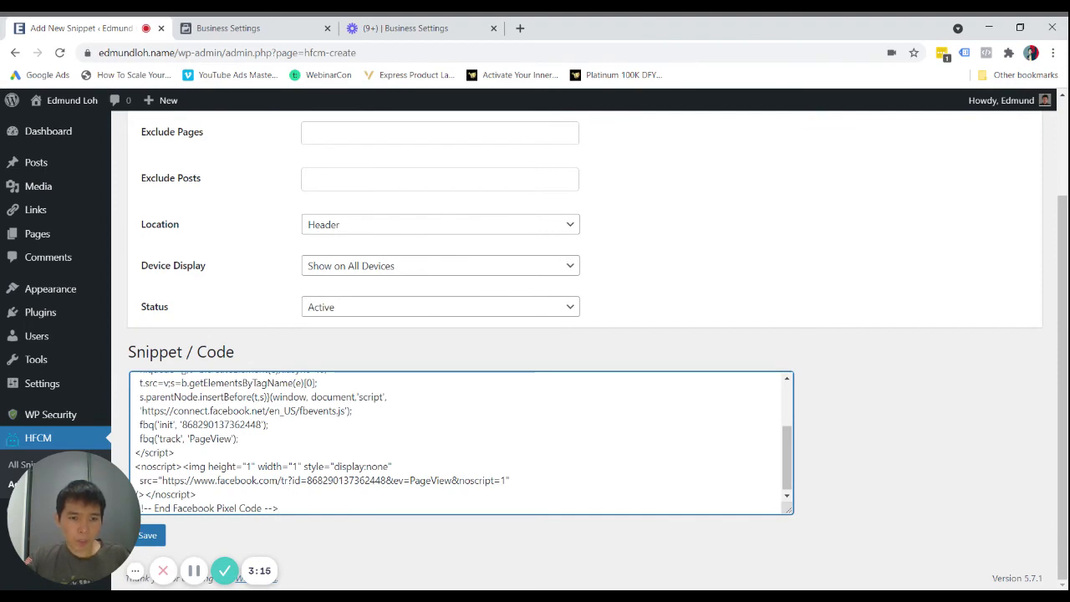
- Name the snippet "FB Pixel - " followed by the pixel ID copied from the code, and save the snippet
drag(307, 481, 387, 481)
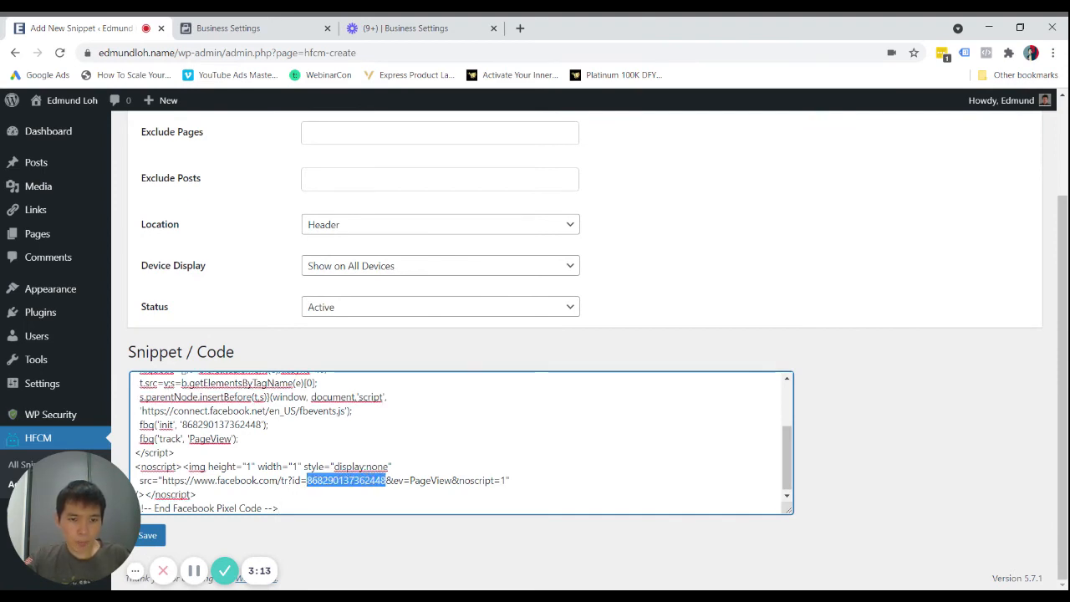
scroll(502, 292, up, 2)
click(350, 174)
key(shift+End)
key(ctrl+v)
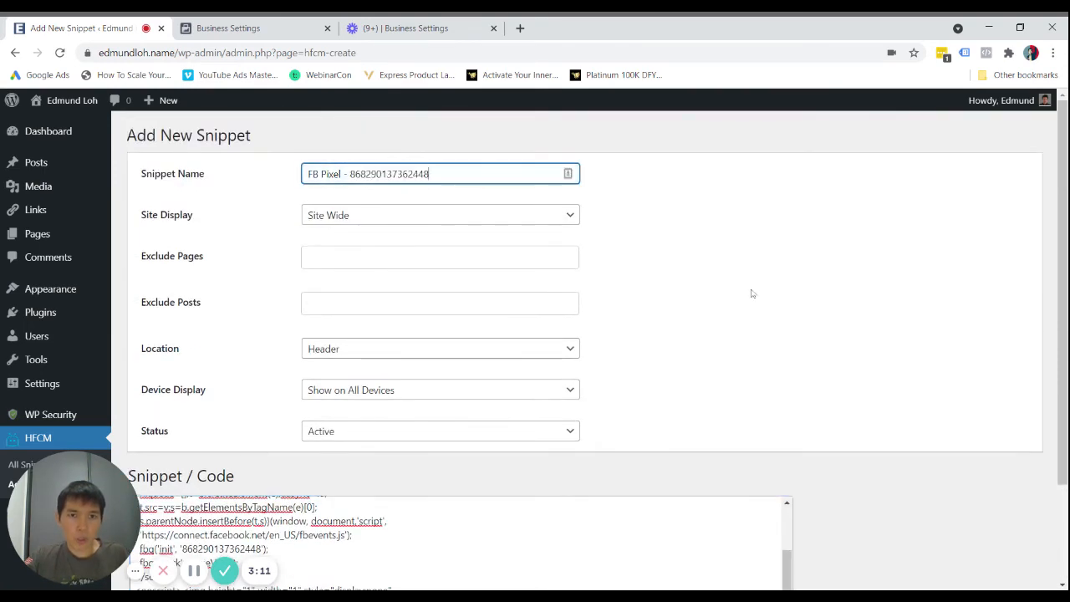
scroll(710, 290, down, 2)
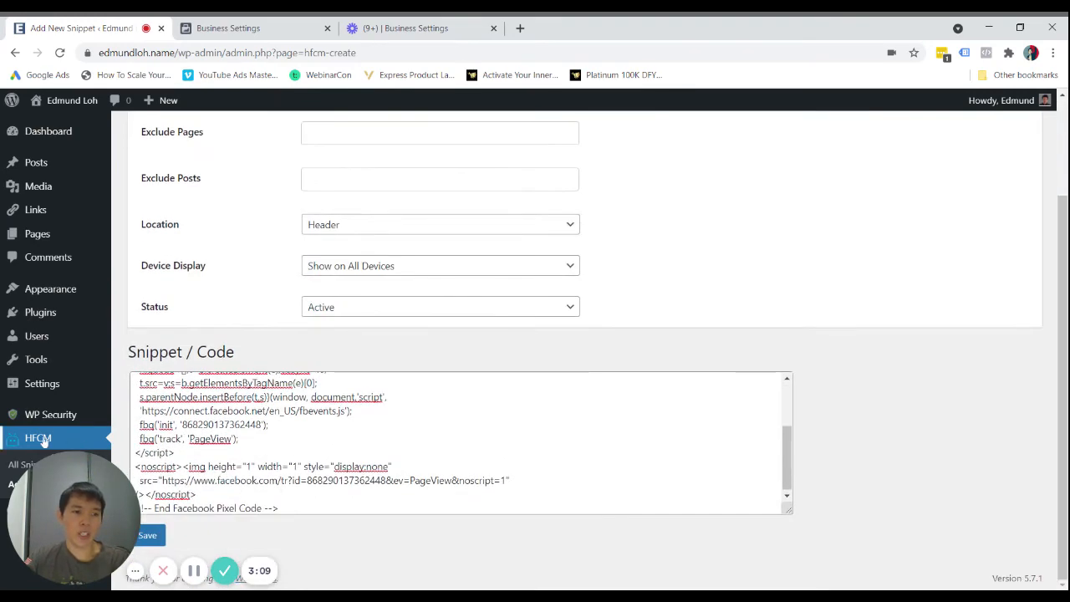
click(150, 536)
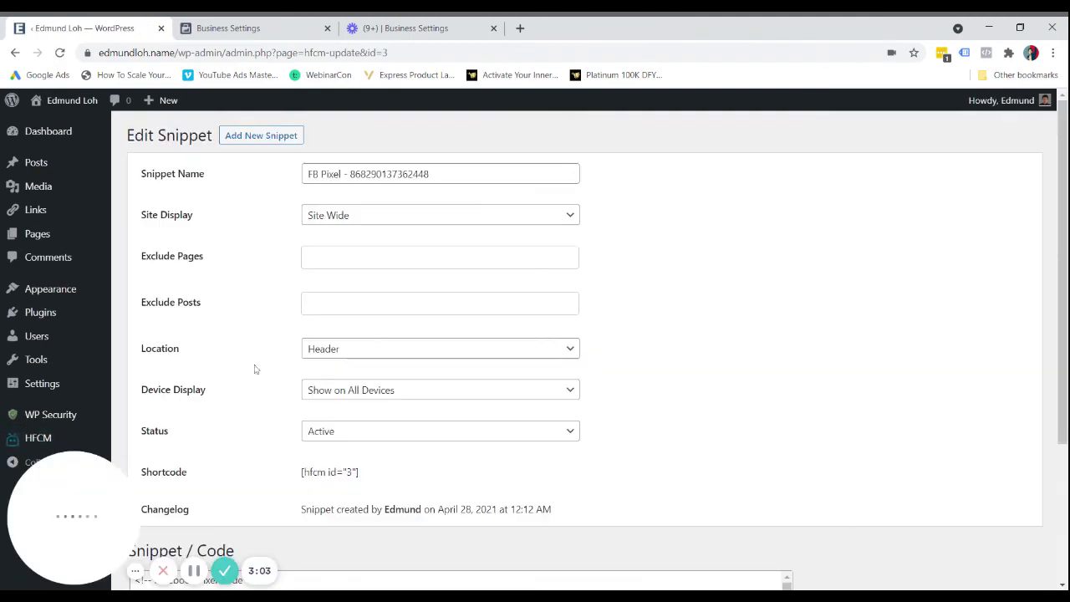
scroll(247, 378, down, 3)
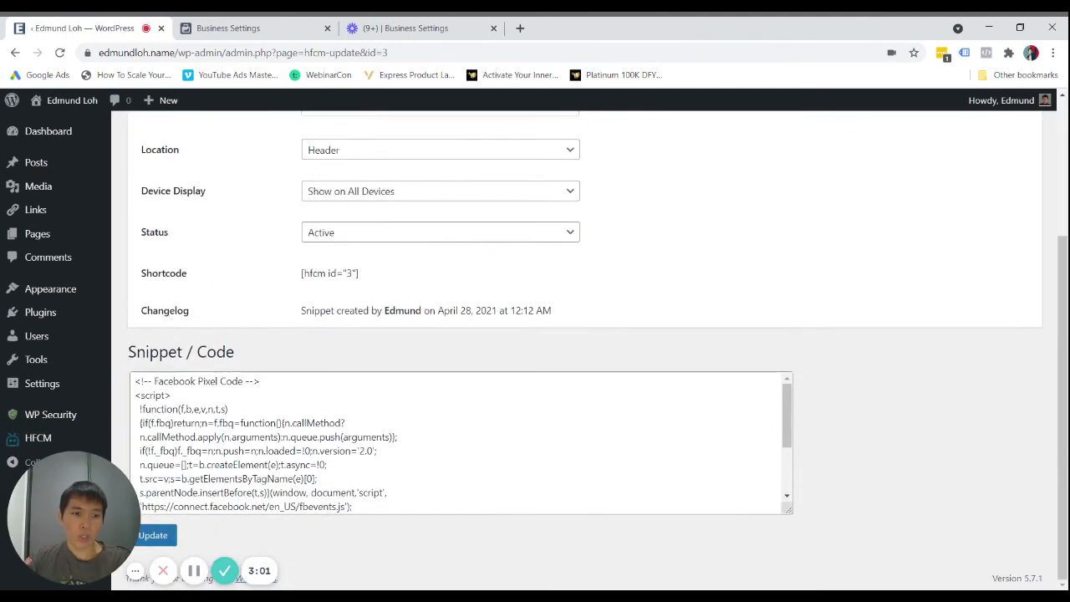
- Switch back to Facebook Business Settings and send test traffic to the site's https address to test the base code
click(226, 27)
click(610, 475)
scroll(609, 475, down, 4)
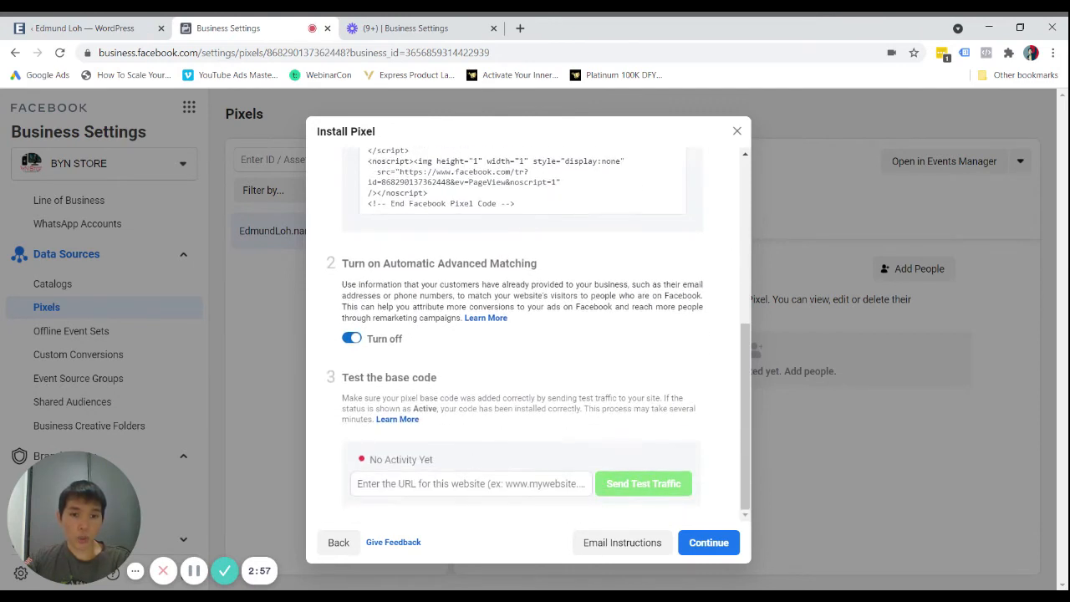
click(401, 485)
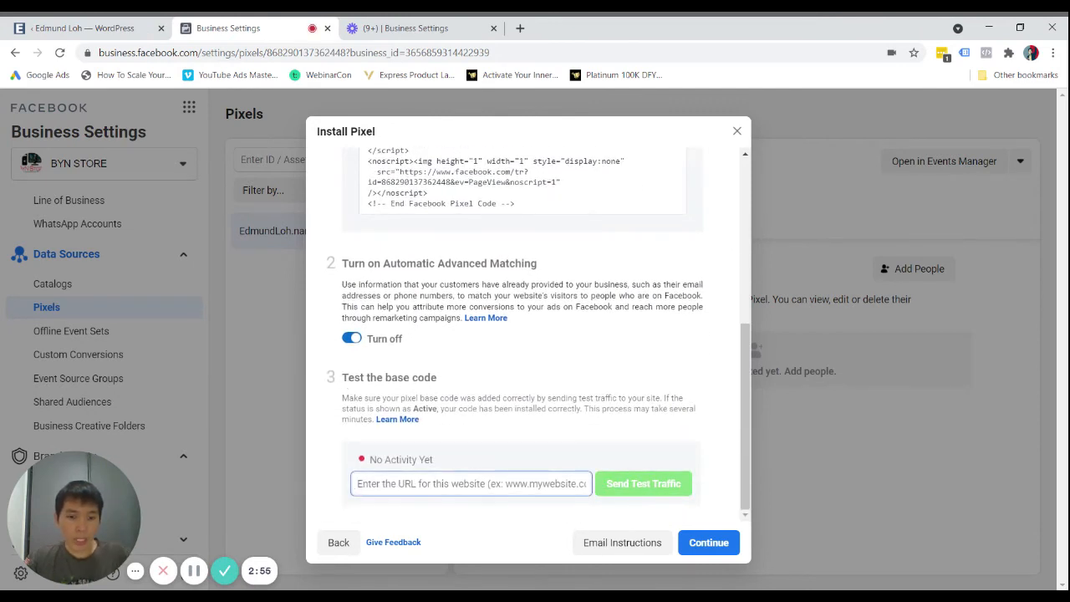
text(https://edmundl)
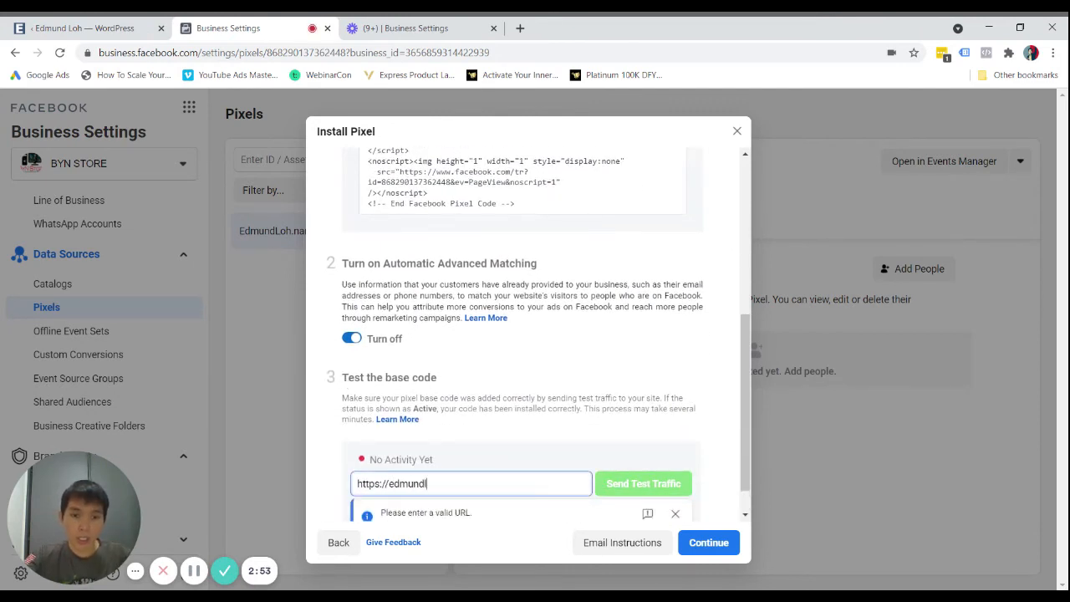
text(oh.name/)
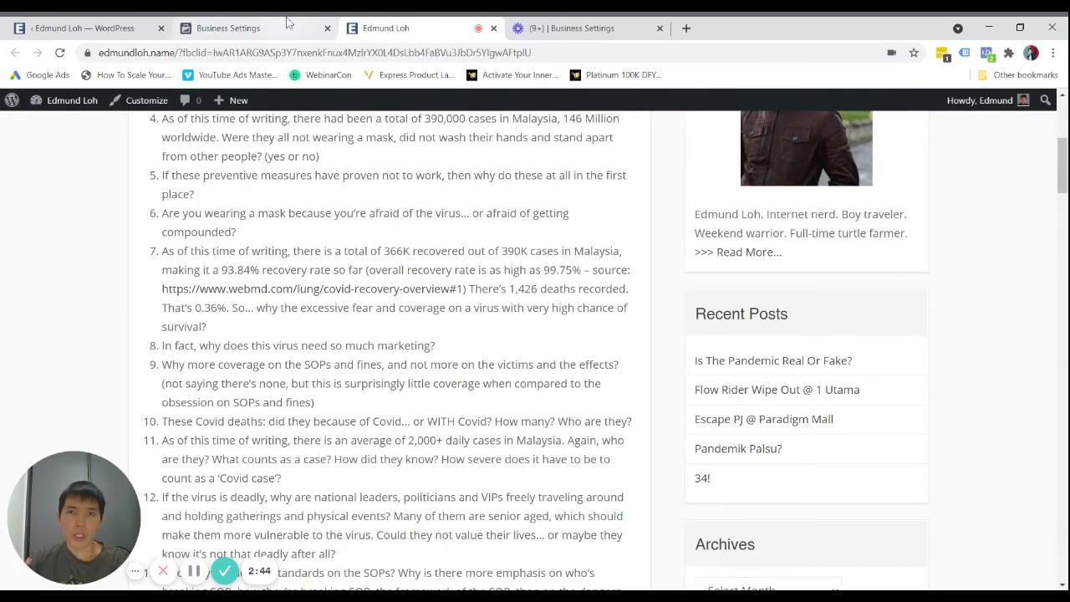
- Return from the opened site to Business Settings, continue past the base code installation and close the event setup dialog
click(287, 23)
click(674, 485)
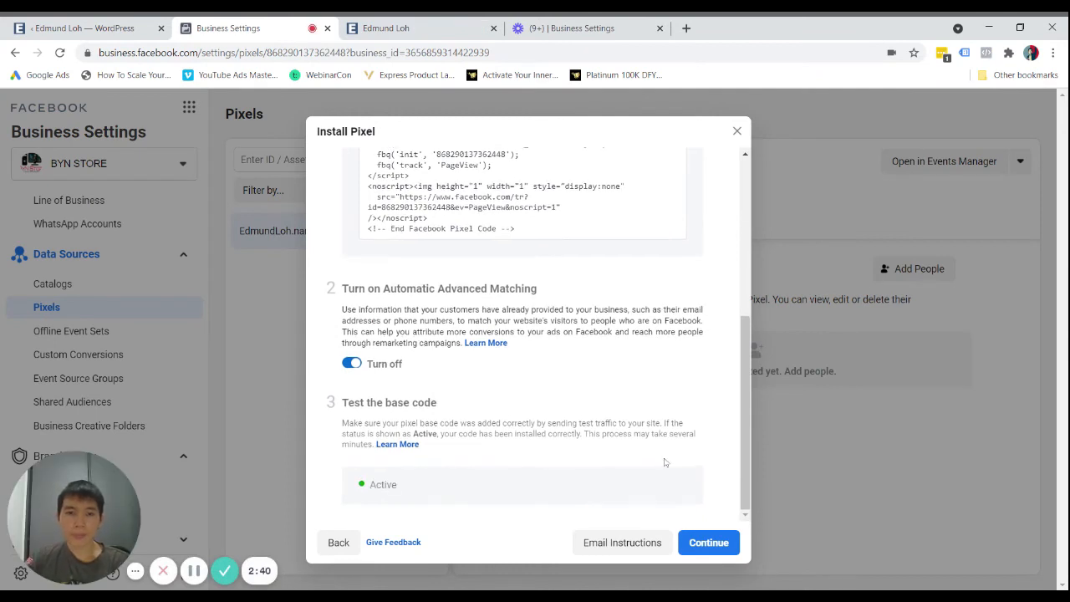
click(707, 543)
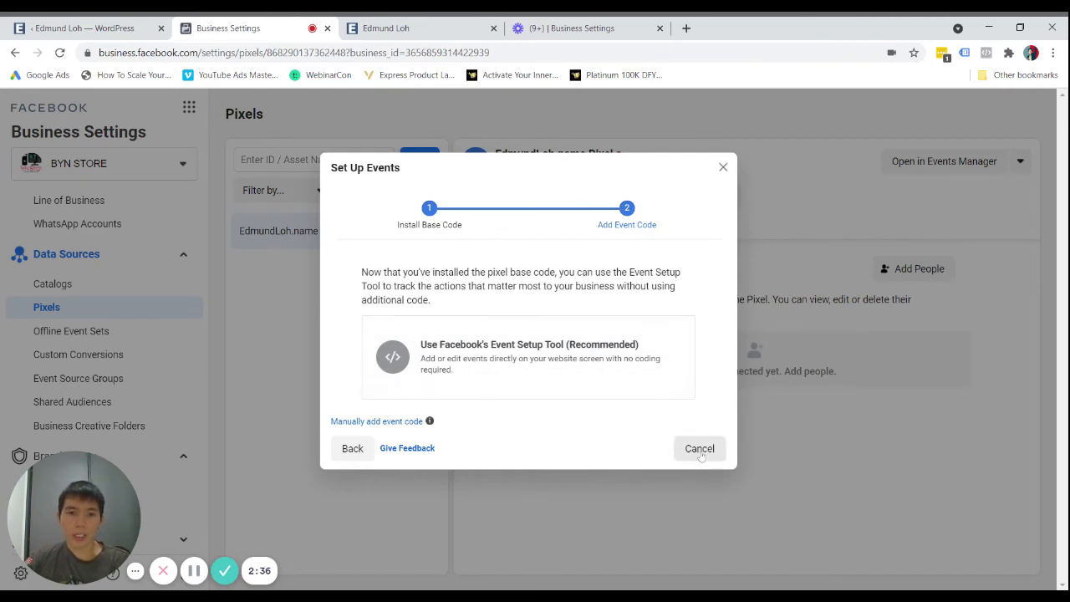
click(724, 170)
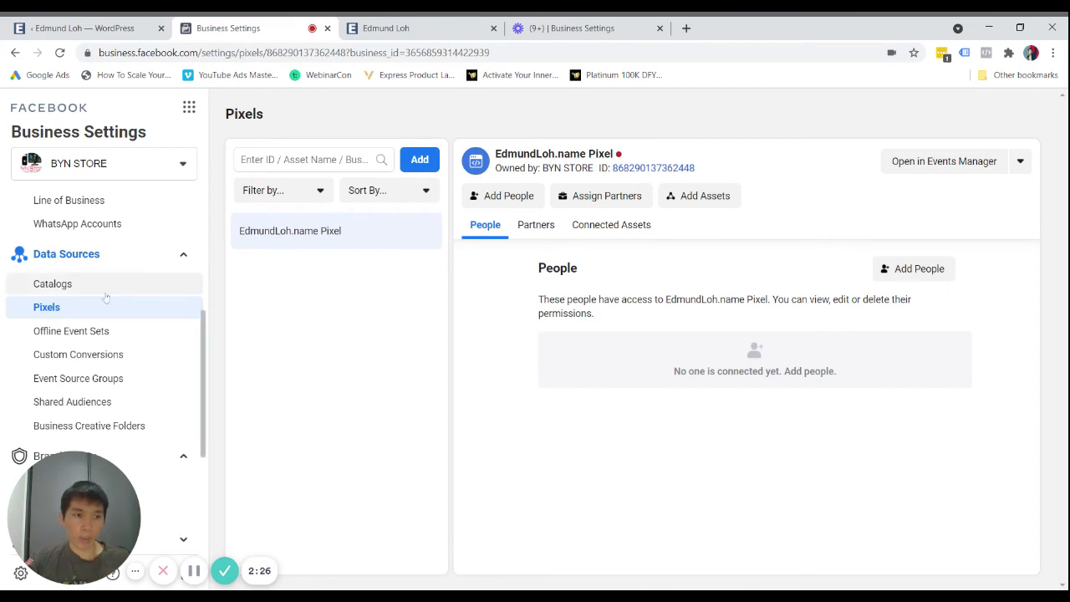
- Switch from Business Settings to Events Manager
scroll(72, 315, up, 3)
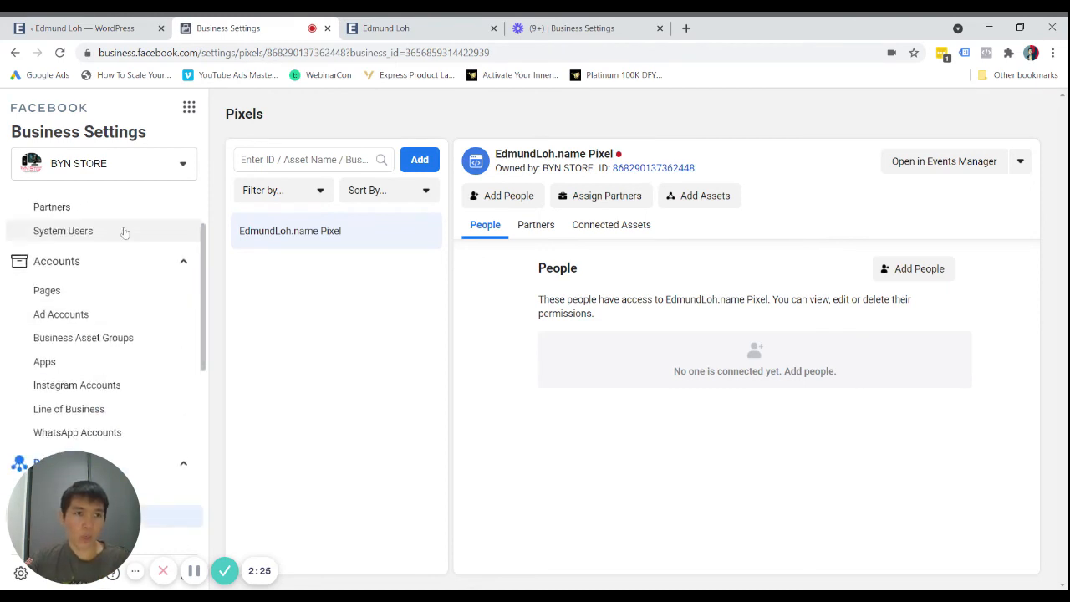
click(191, 112)
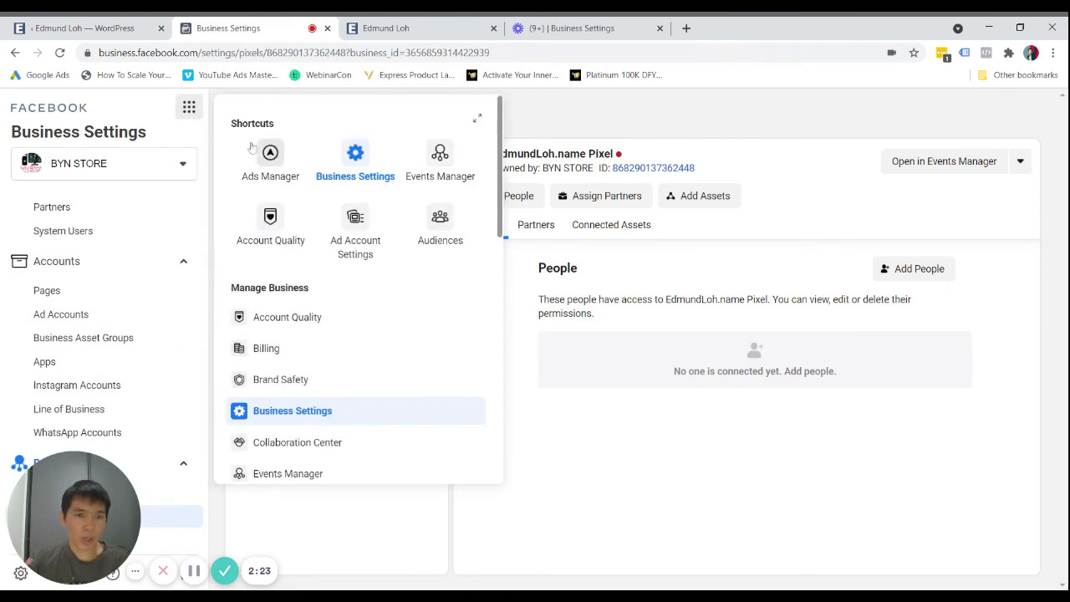
click(439, 175)
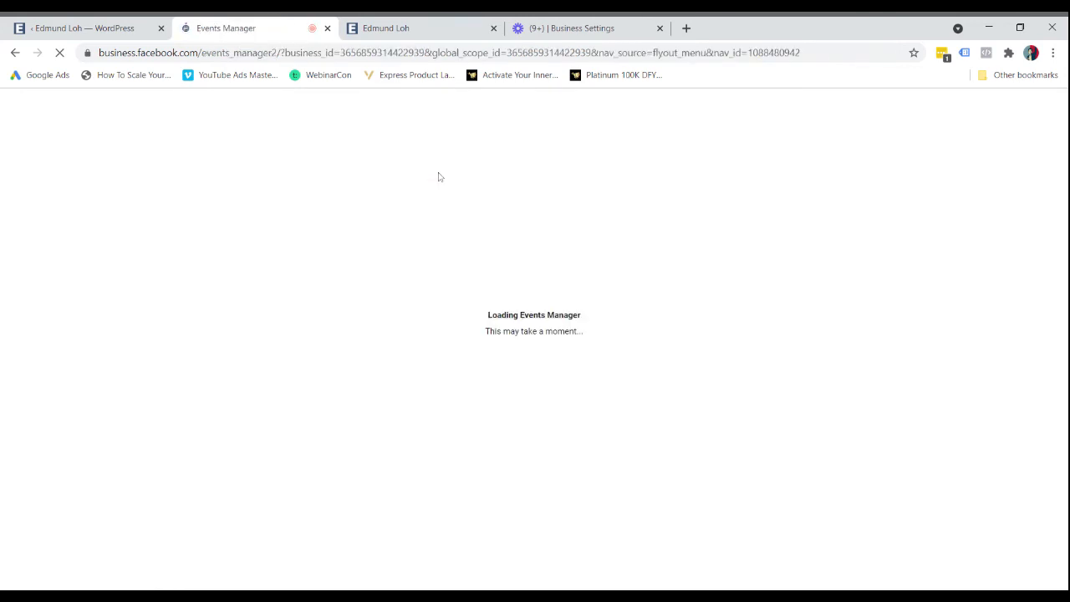
- Close the opened website page and show the Aggregated Event Measurement section of the site's pixel overview
click(494, 28)
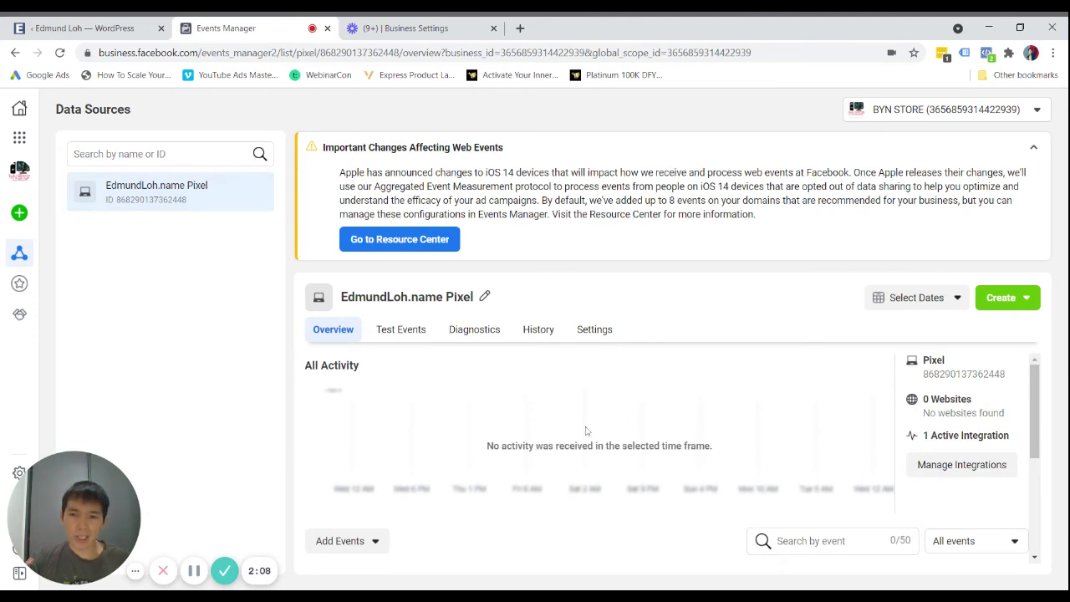
scroll(568, 402, down, 2)
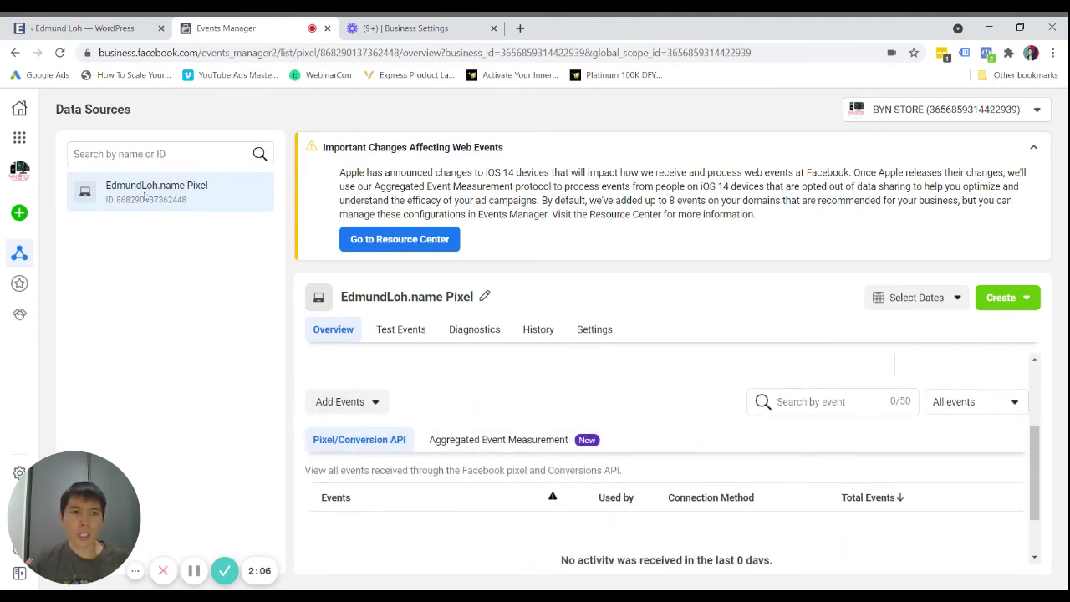
scroll(694, 380, up, 2)
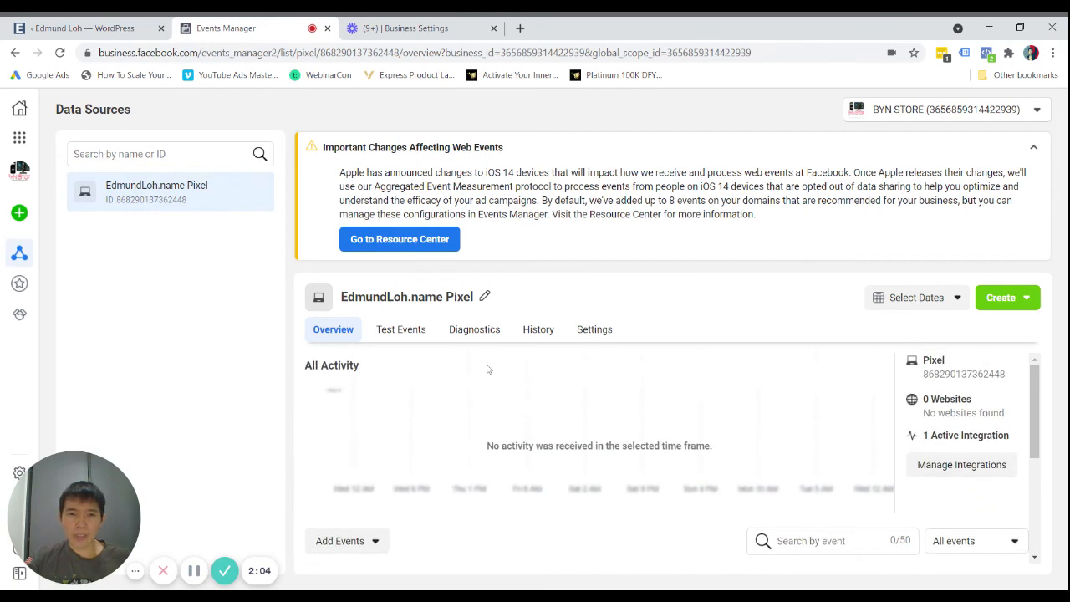
scroll(493, 385, down, 2)
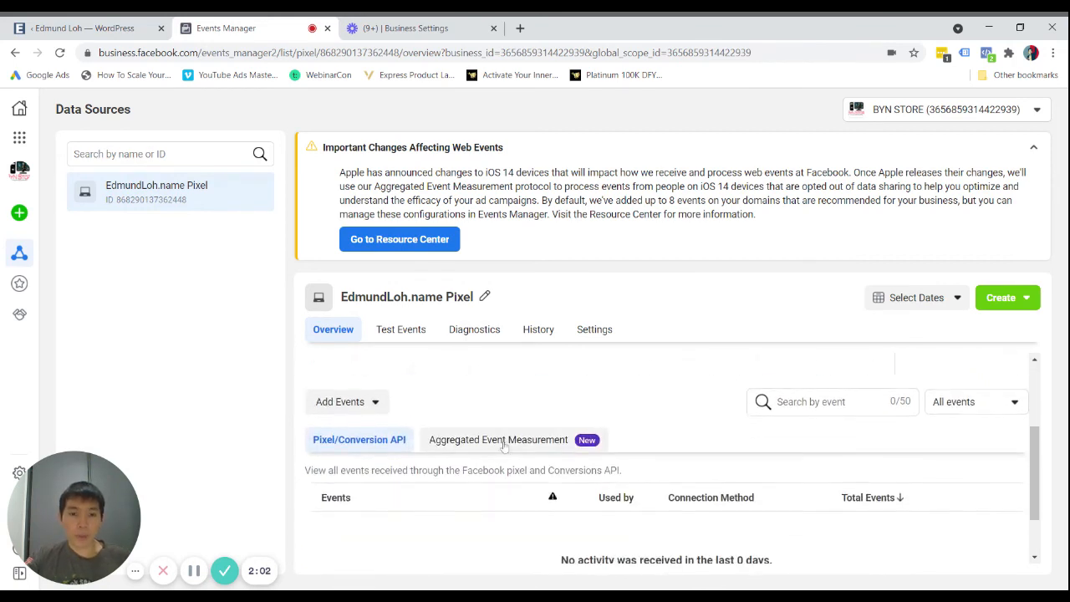
scroll(504, 447, down, 1)
scroll(501, 443, up, 1)
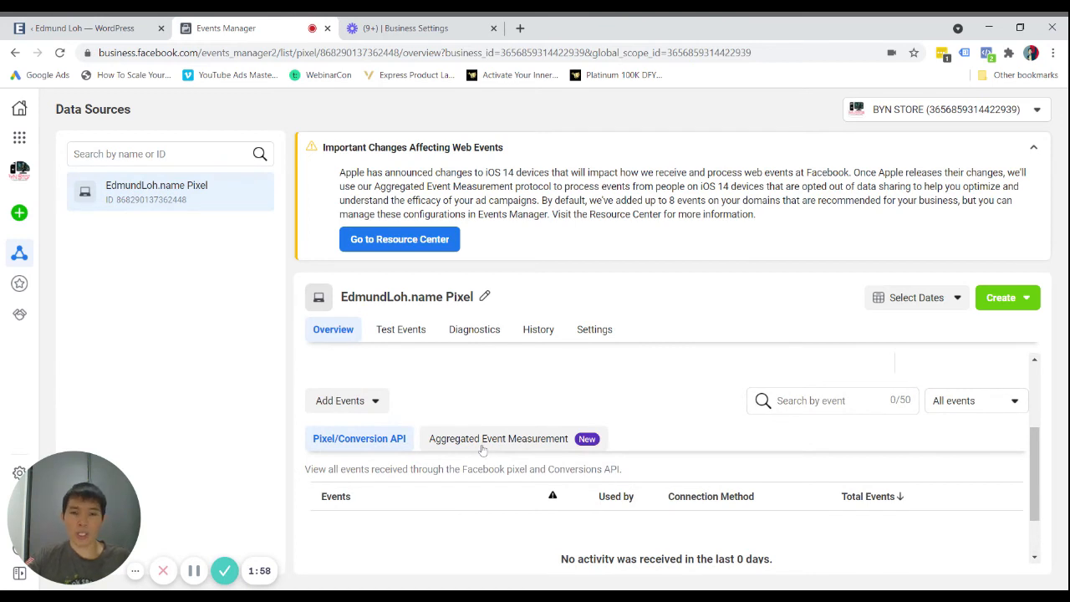
click(559, 441)
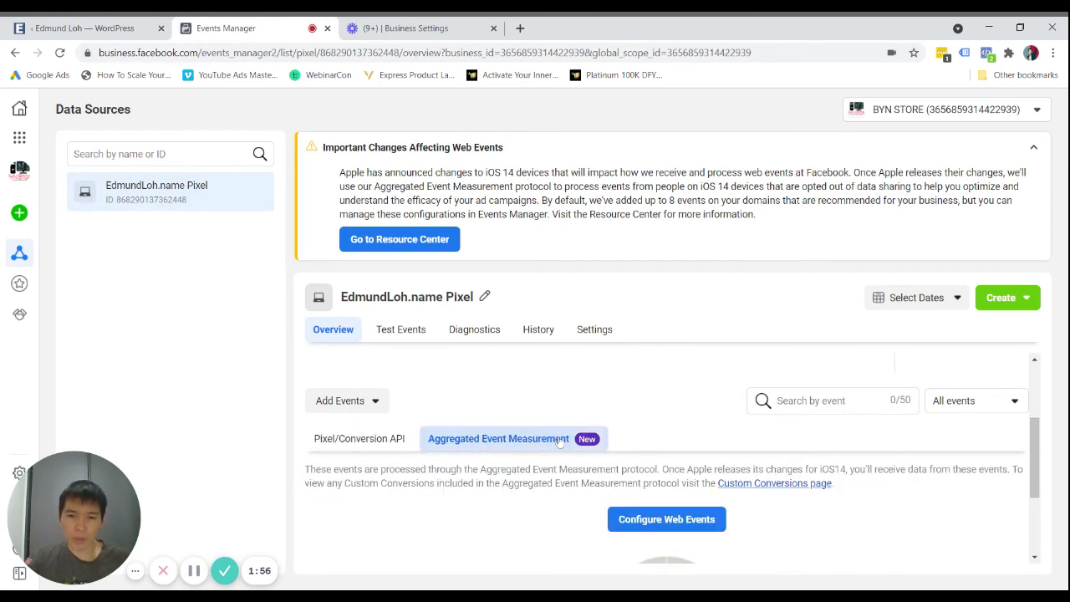
- Open the web event configurations and start editing the verified domain's events, accepting the iOS 14 notice
scroll(558, 441, down, 1)
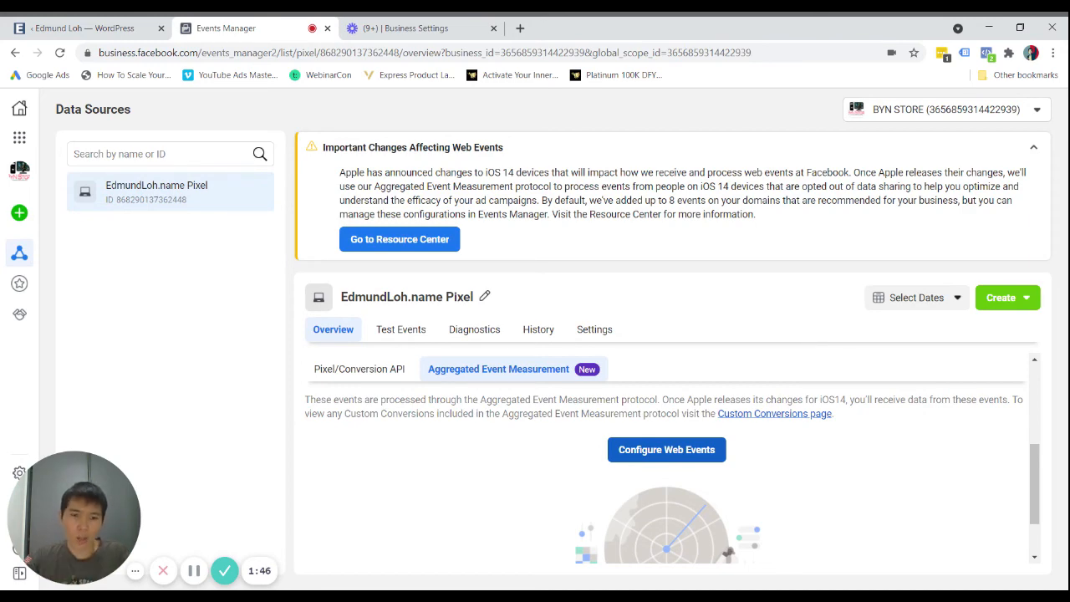
click(637, 456)
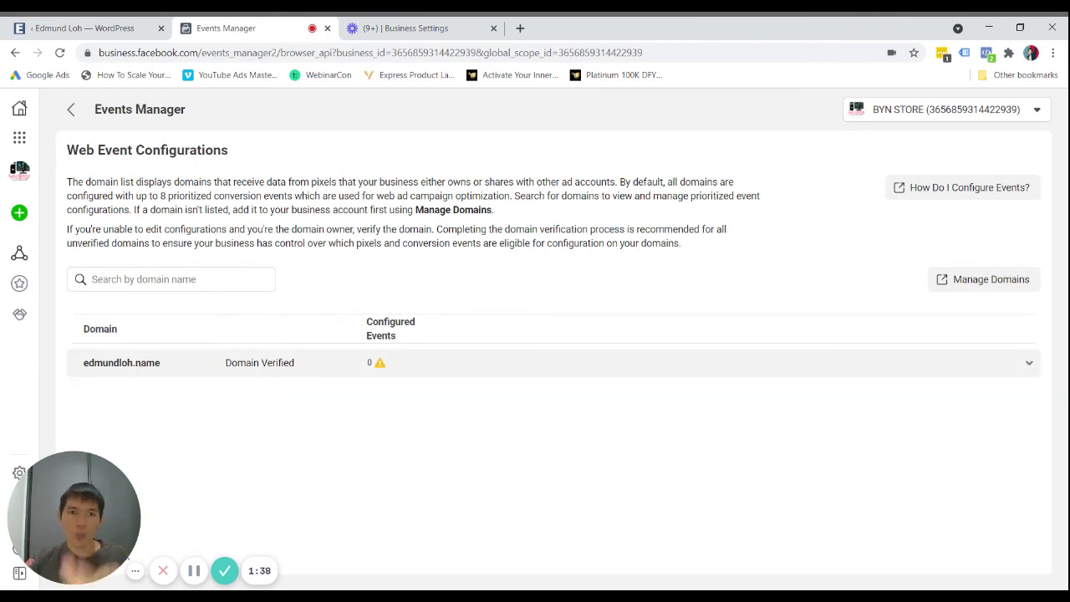
click(431, 368)
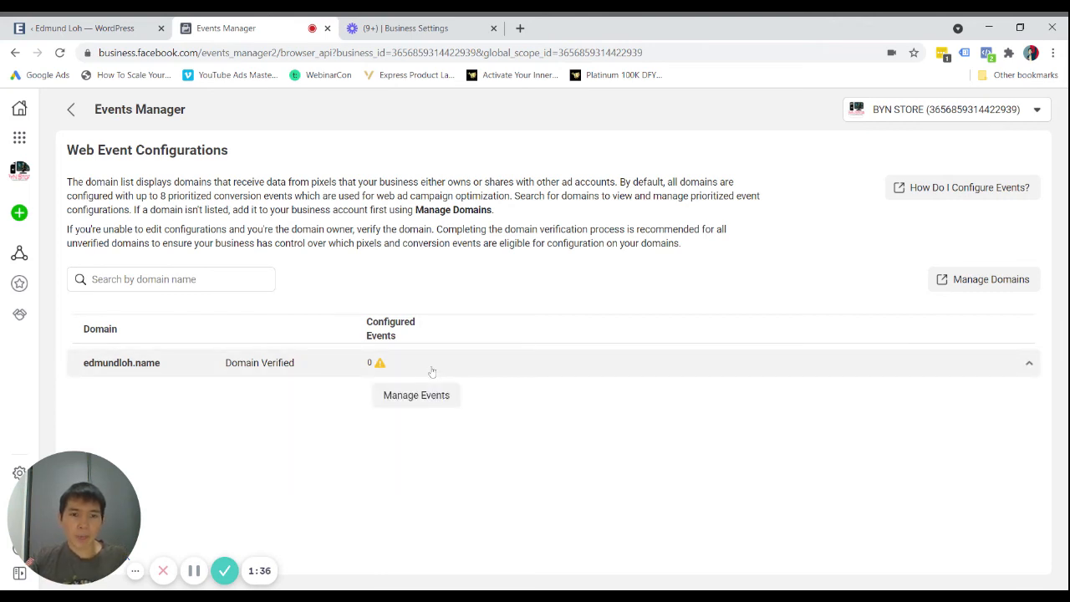
click(425, 393)
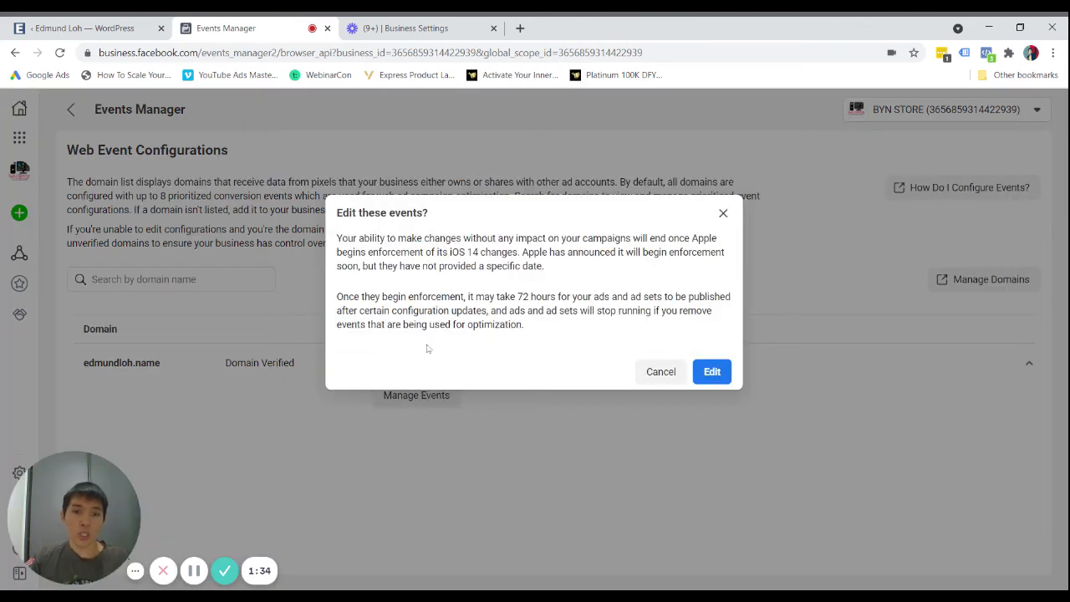
click(712, 371)
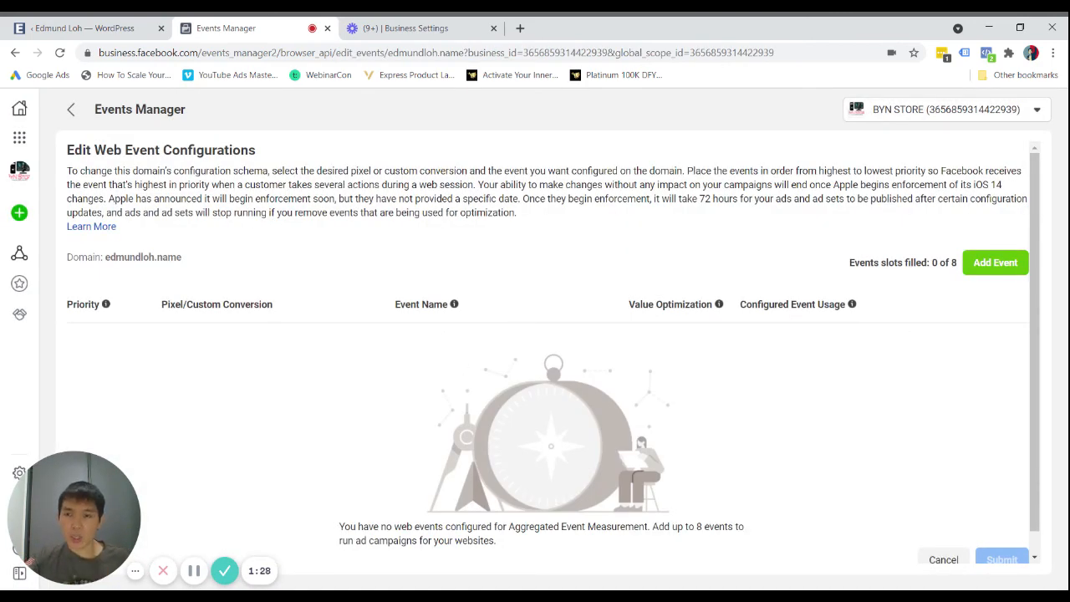
- Add a first event to the domain using the site's pixel and the Lead event
click(977, 263)
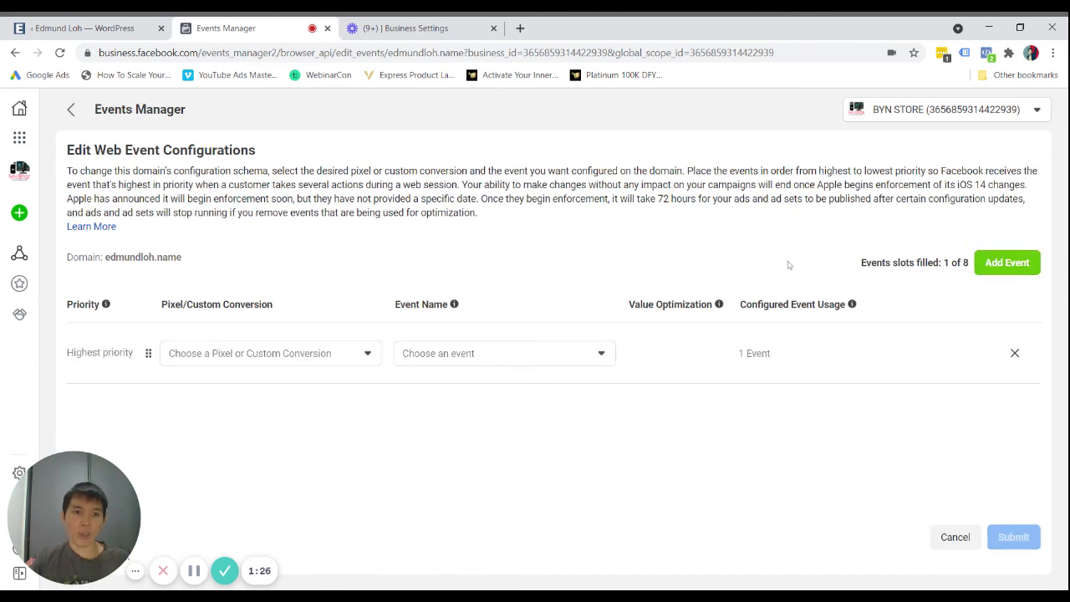
click(259, 353)
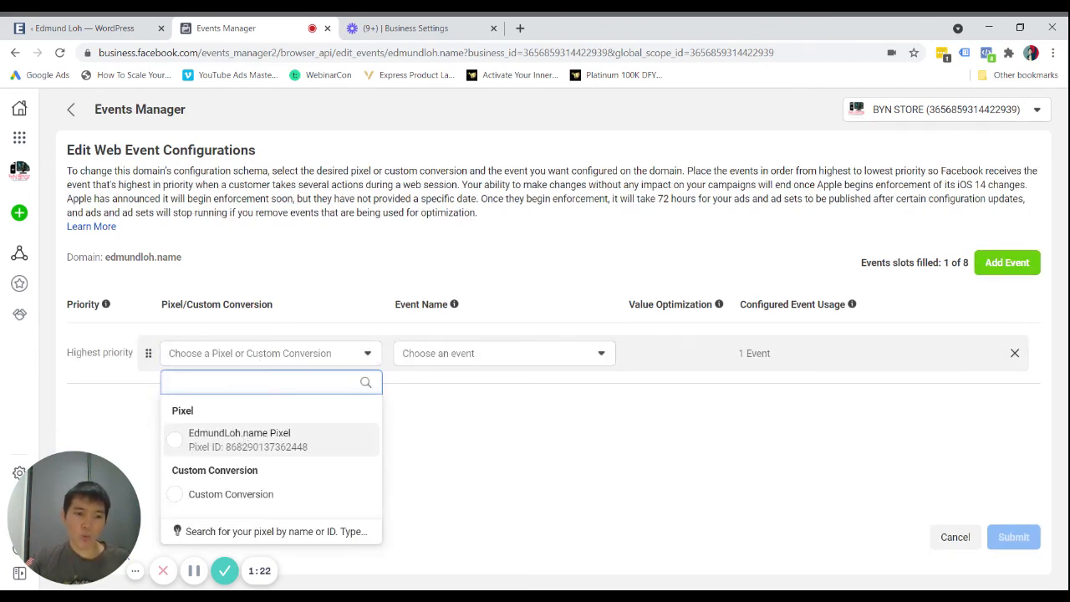
click(244, 442)
click(486, 357)
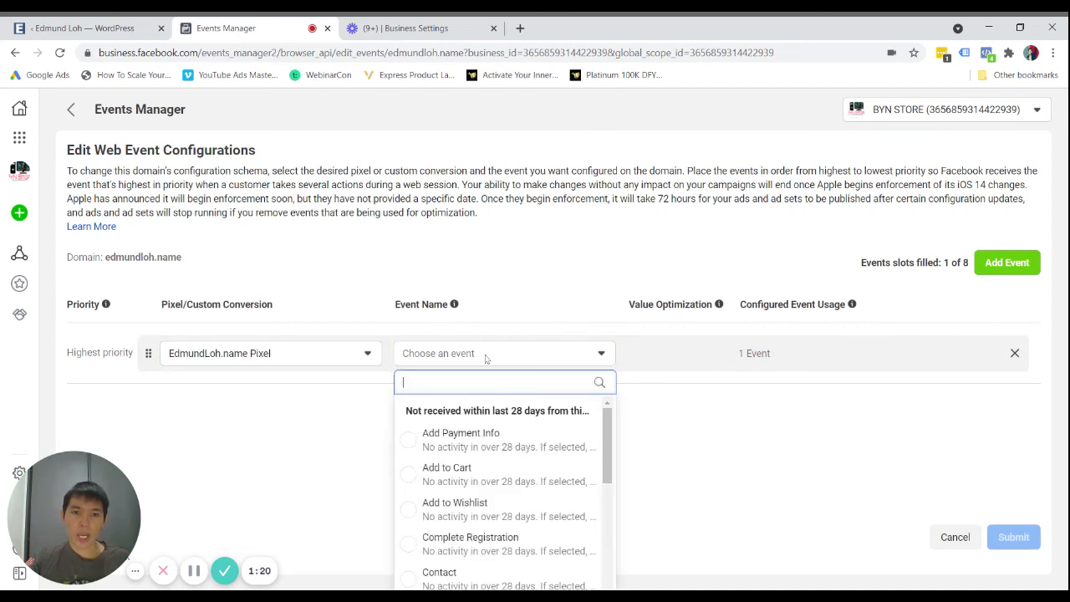
scroll(455, 489, down, 2)
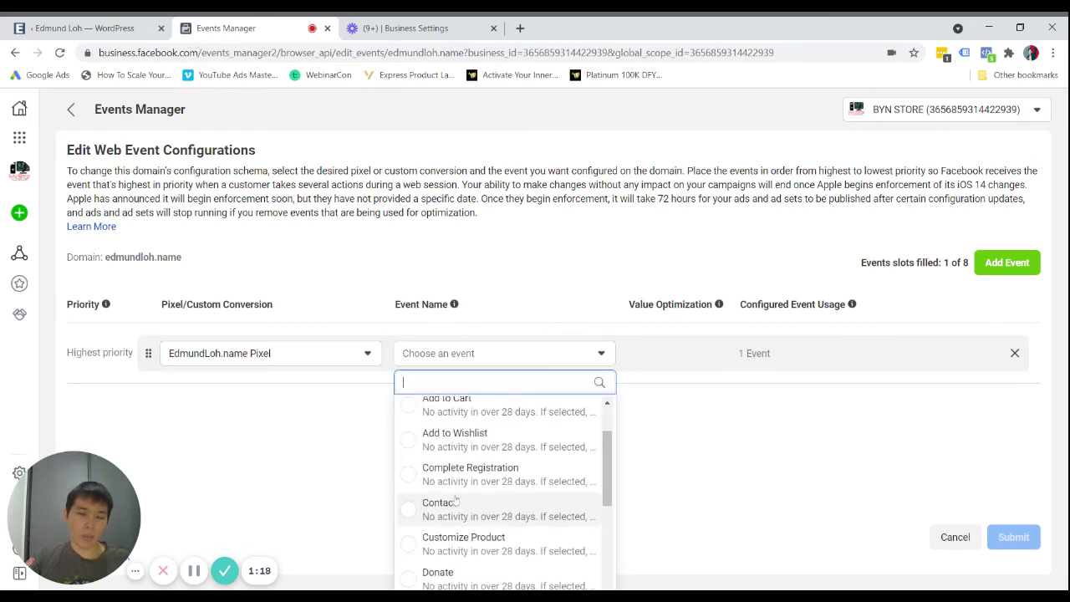
text(lea)
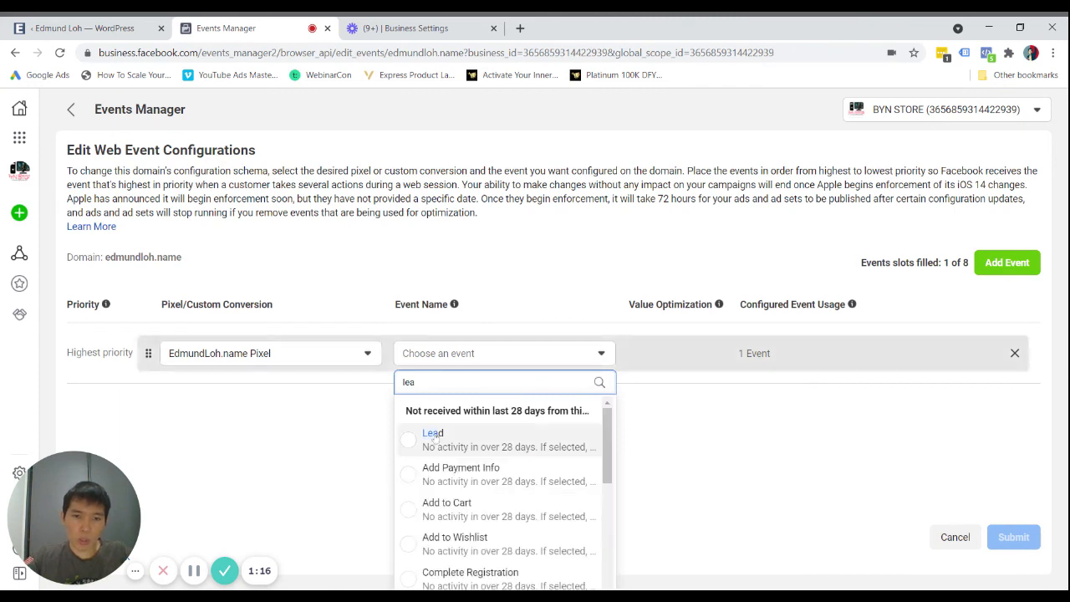
click(436, 435)
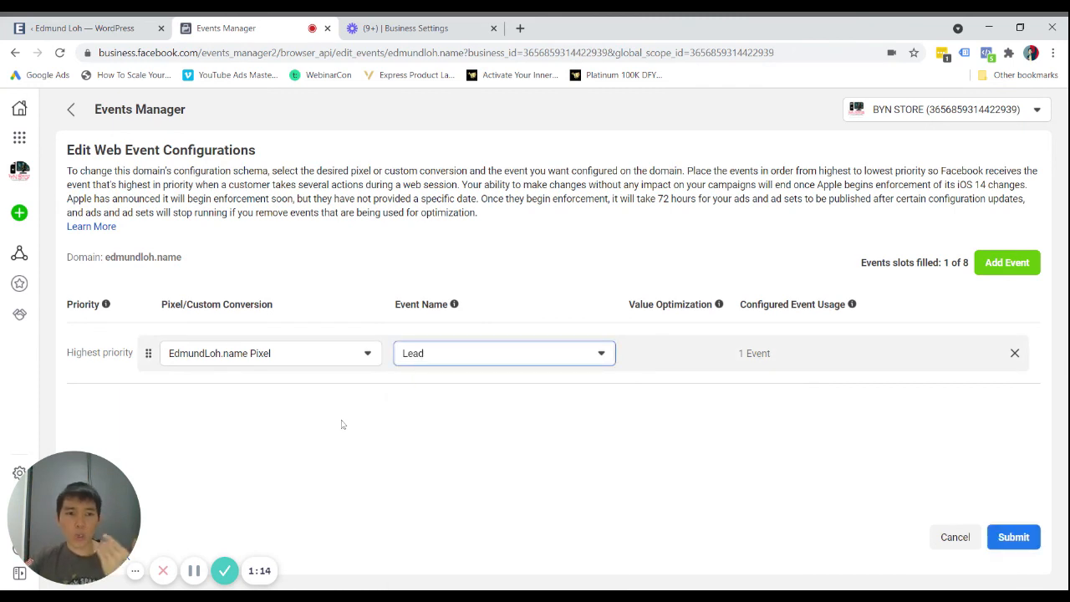
- Add a second event below Lead using the site's pixel and the Add to Cart event
click(1006, 263)
click(306, 392)
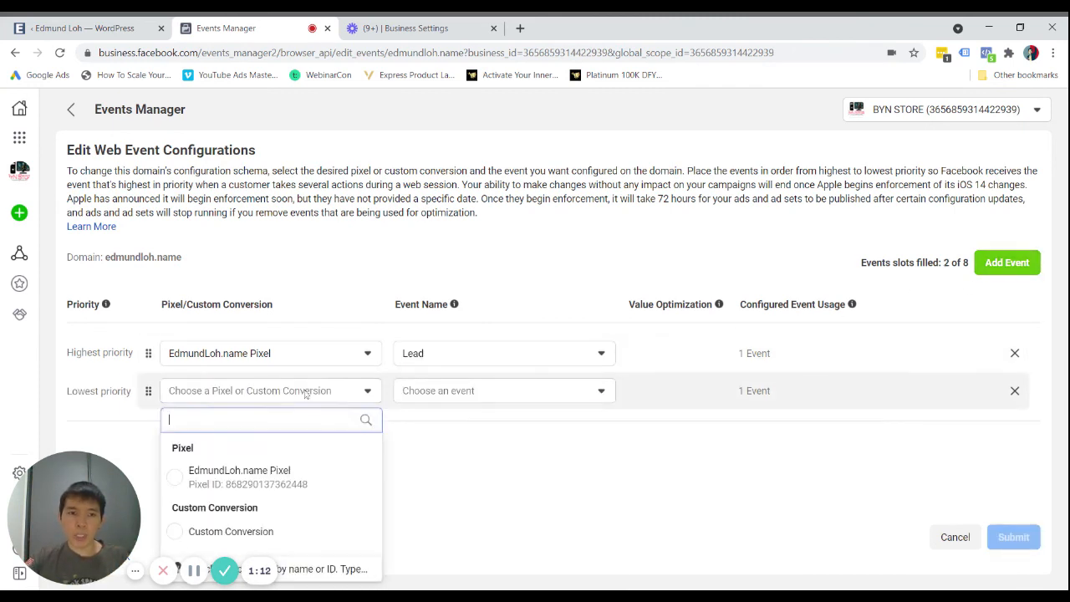
click(251, 473)
click(501, 394)
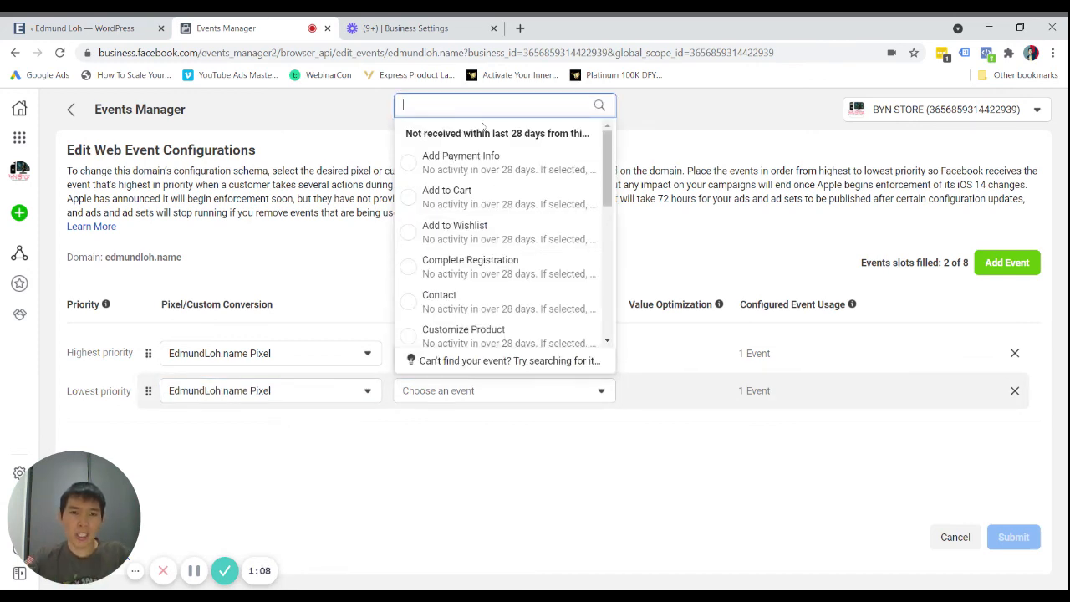
text(add)
click(473, 194)
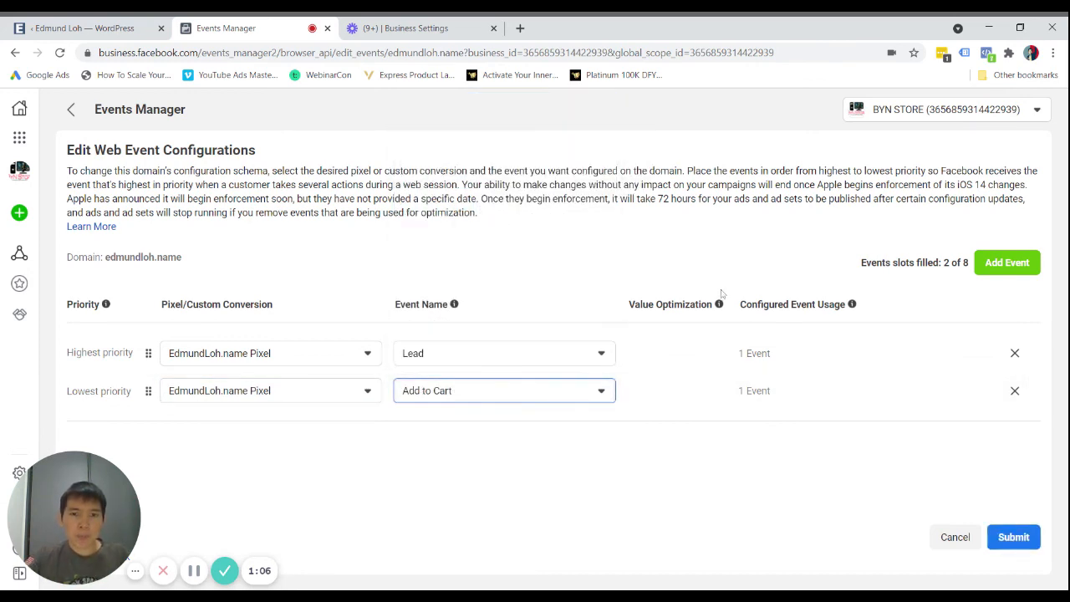
- Add a third event at the lowest priority using the site's pixel and the Purchase event
click(1007, 263)
click(220, 436)
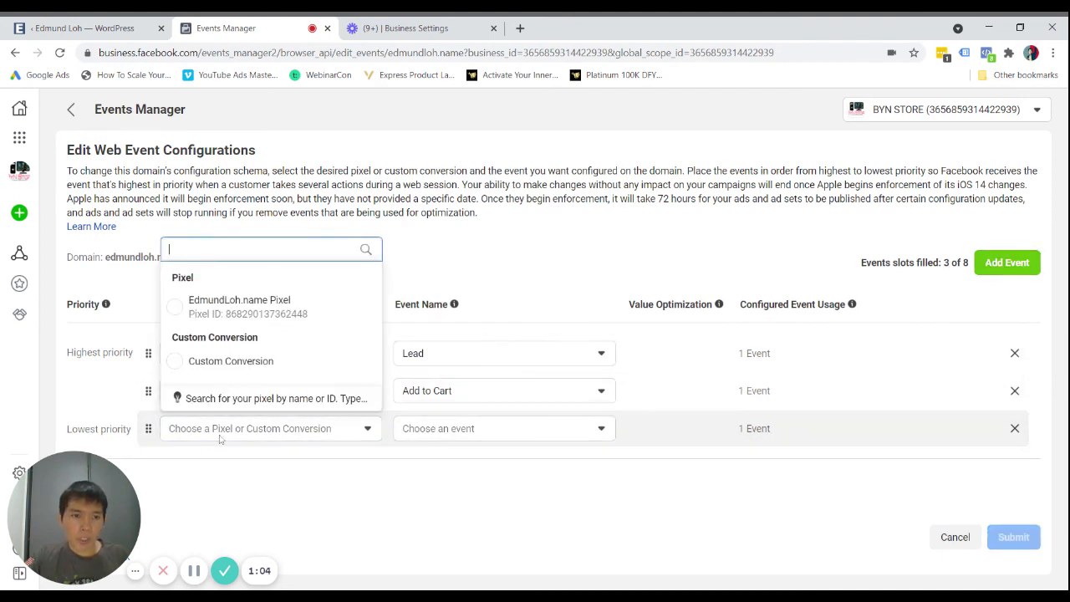
click(234, 305)
click(461, 427)
text(p)
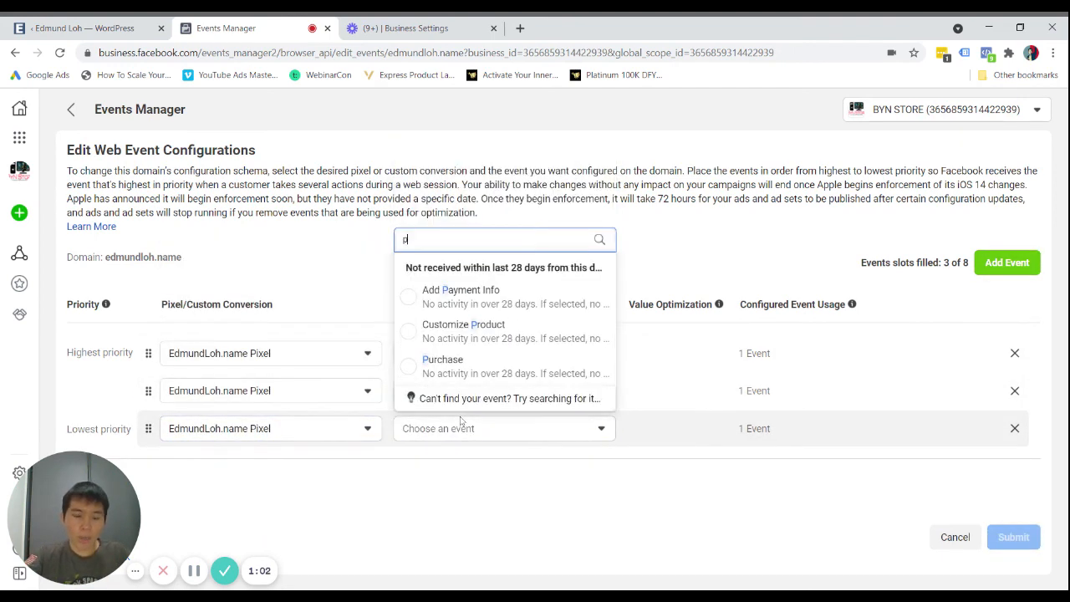
text(urchas)
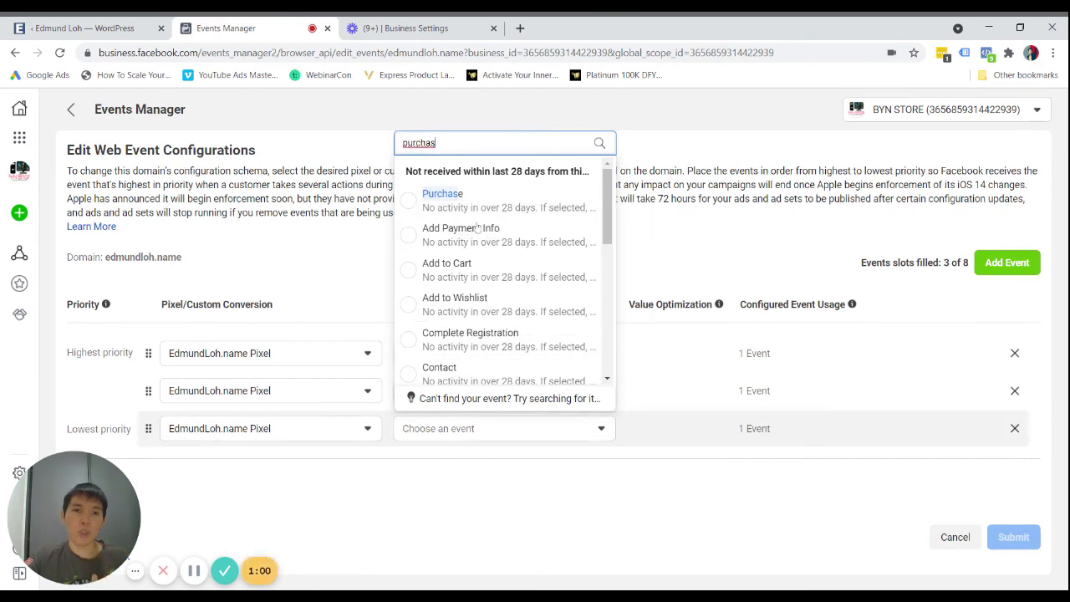
click(472, 199)
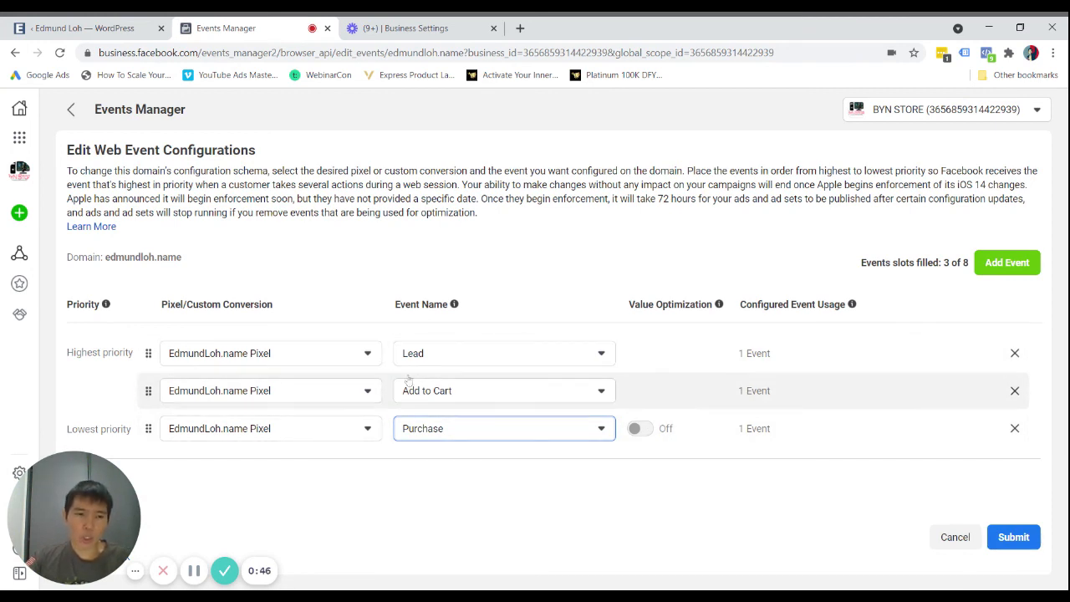
- Submit the event configuration, accept the 72-hour condition, apply the changes and dismiss the confirmation
click(1001, 541)
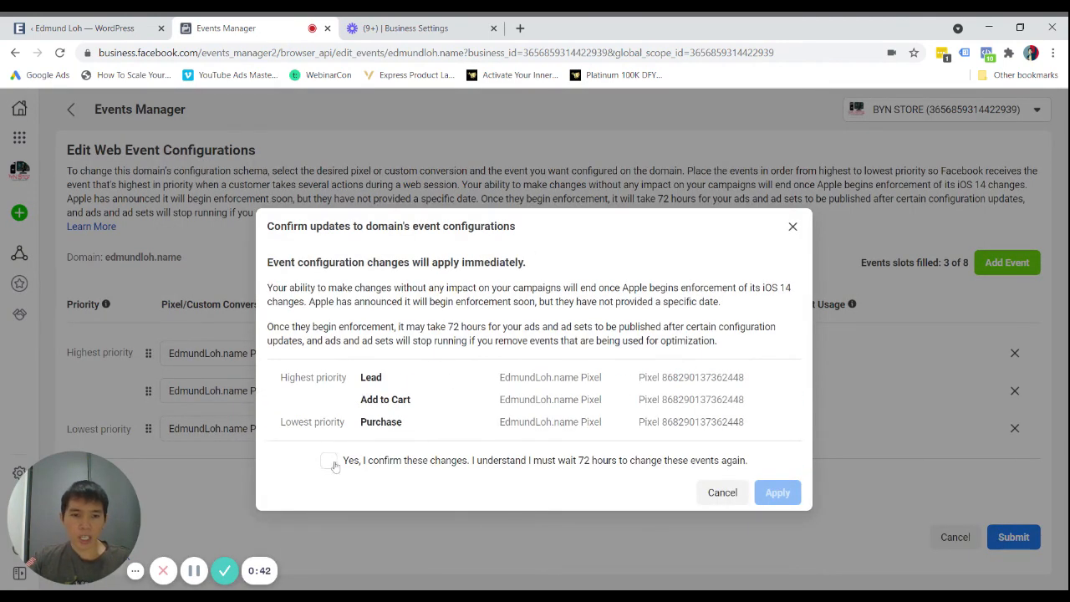
click(330, 461)
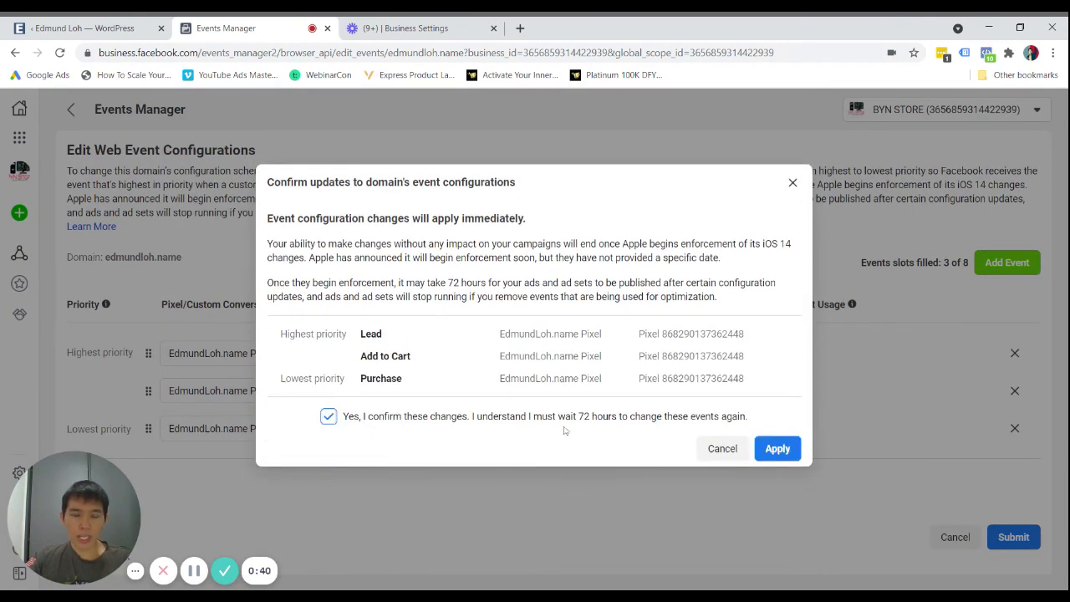
click(777, 450)
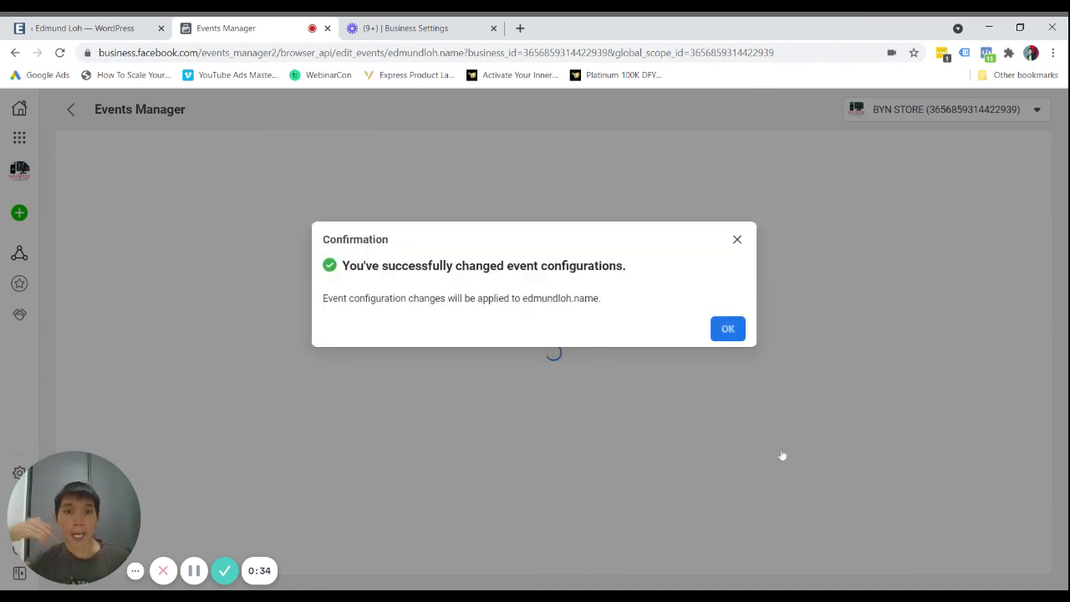
click(732, 328)
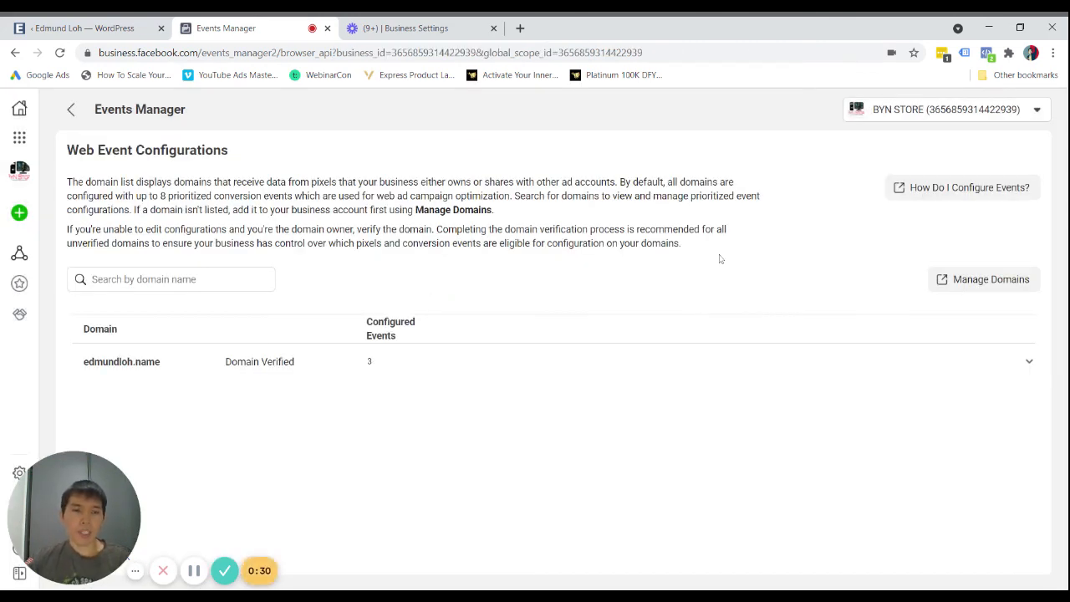